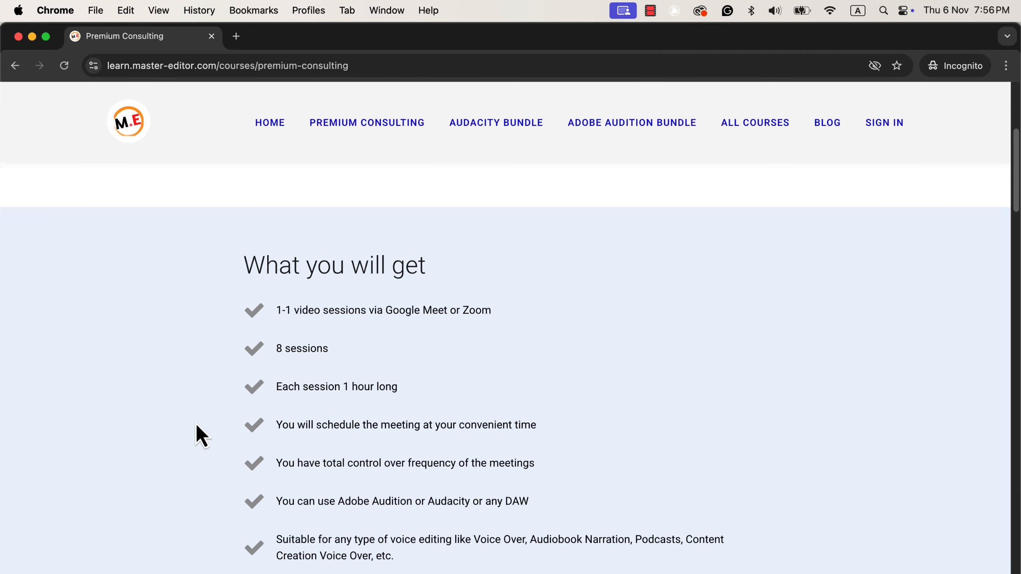
# Step: Read through the Premium Consulting page's offerings, purposes and client examples
pyautogui.scroll(-7, 196, 426)
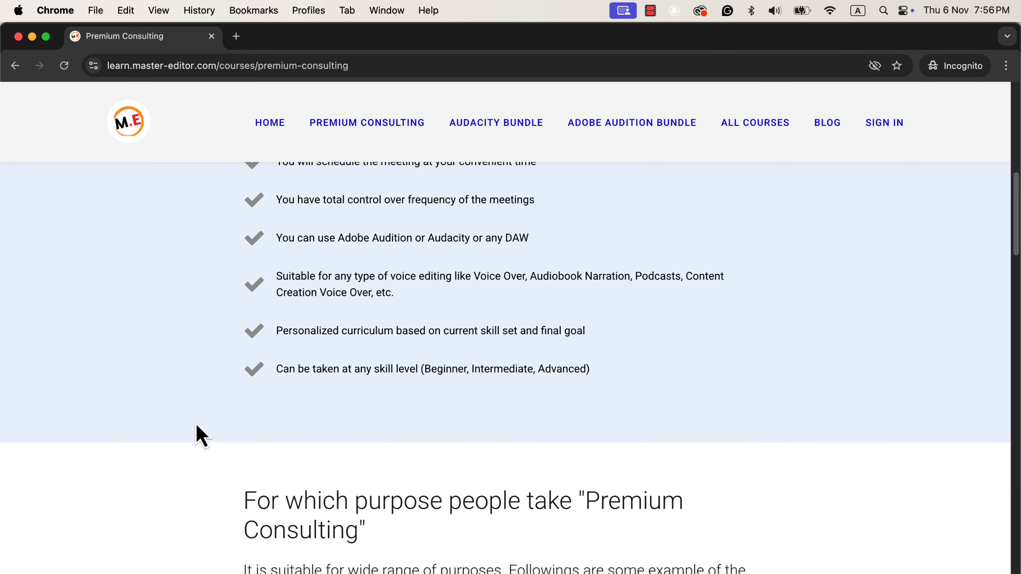
pyautogui.scroll(-10, 196, 425)
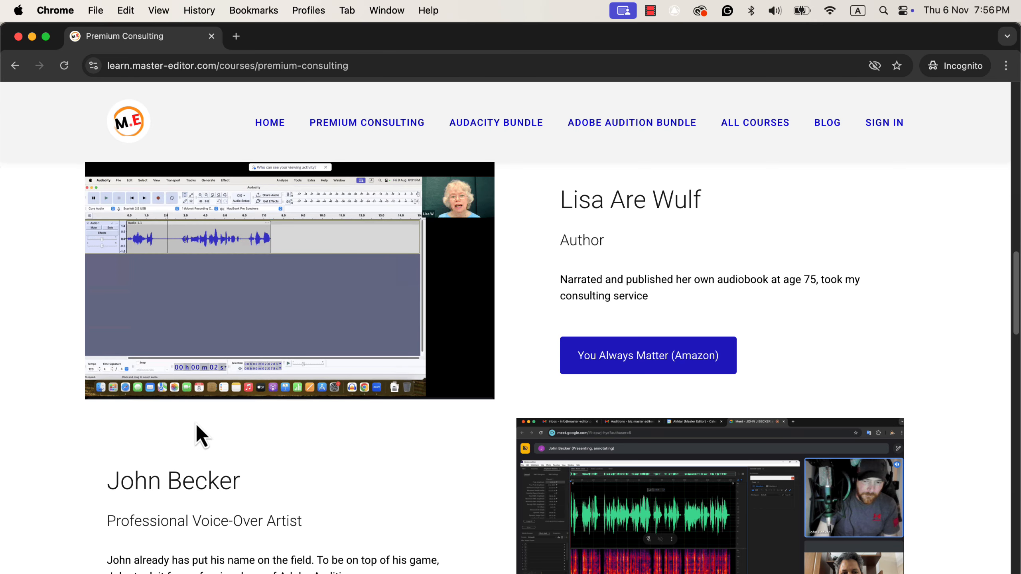
pyautogui.scroll(-7, 196, 423)
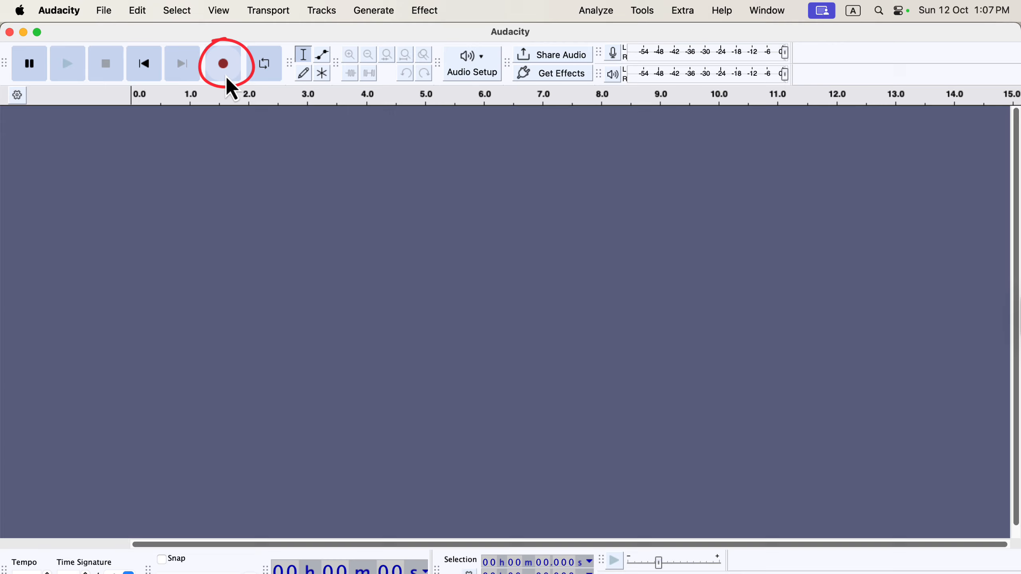
# Step: Record a test clip of about 11 seconds in Audacity and delete its track
pyautogui.click(224, 65)
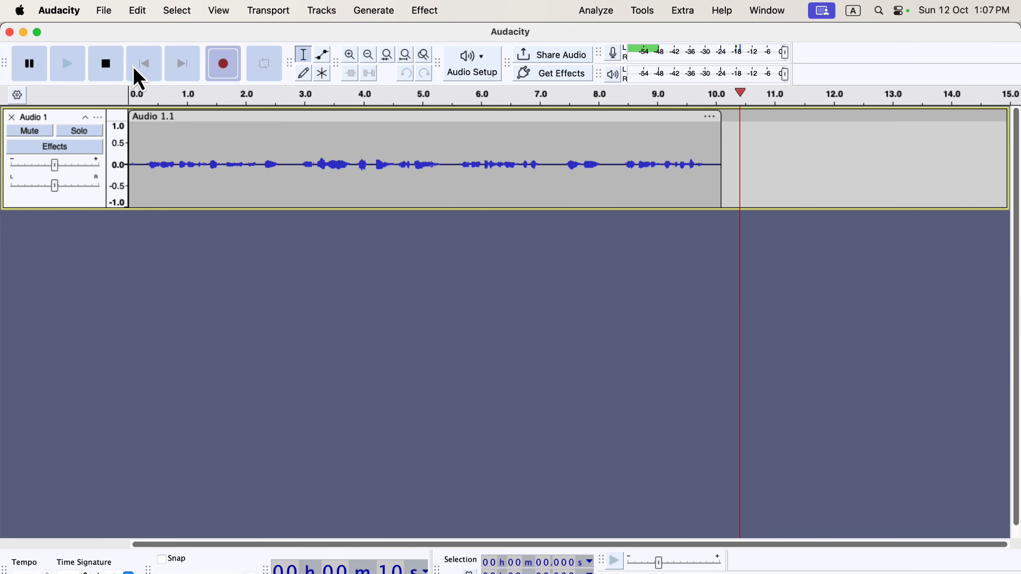
pyautogui.click(103, 64)
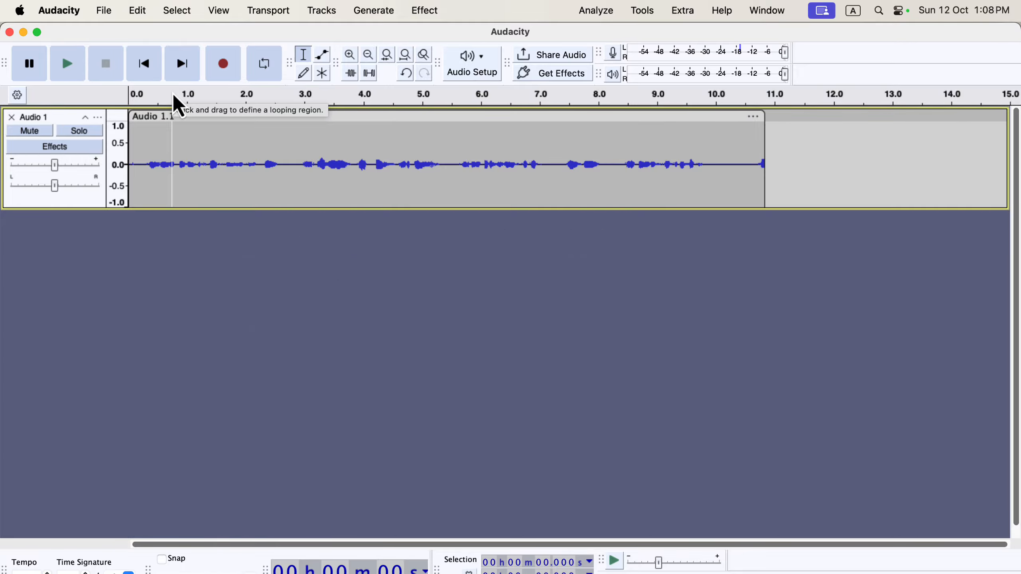
pyautogui.click(12, 118)
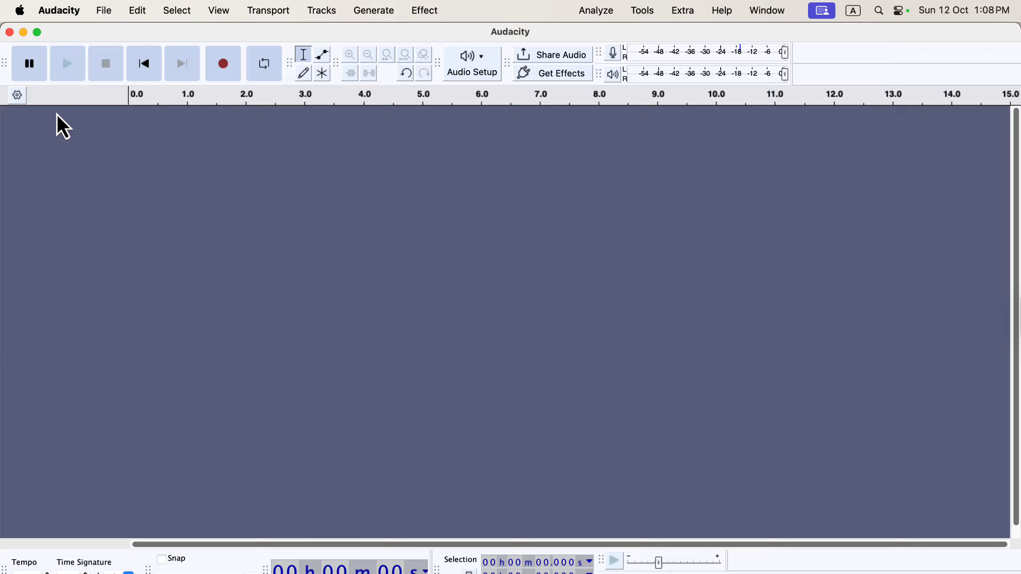
# Step: Rescan the audio devices so newly connected microphones can be selected
pyautogui.click(450, 77)
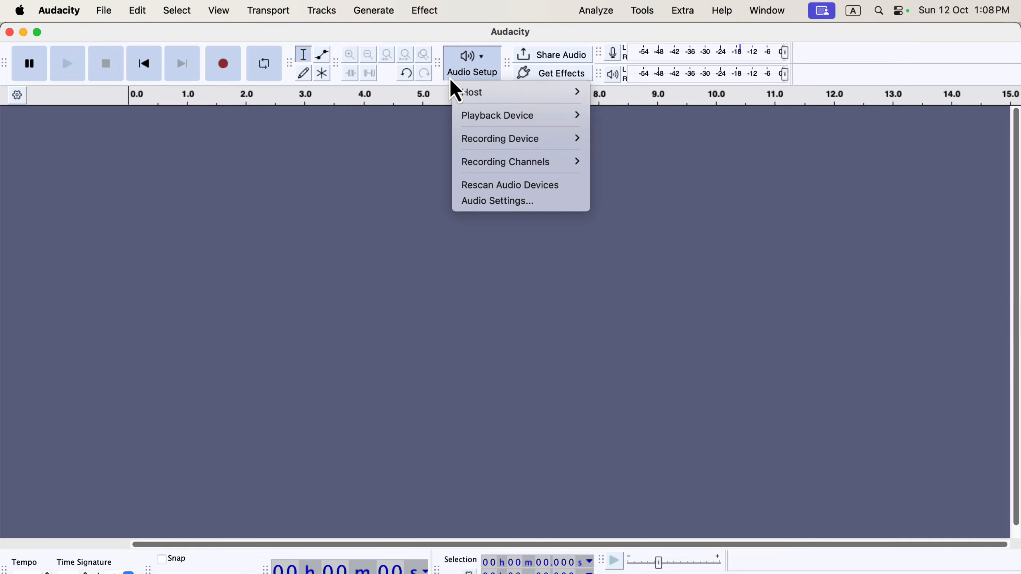
pyautogui.moveTo(467, 137)
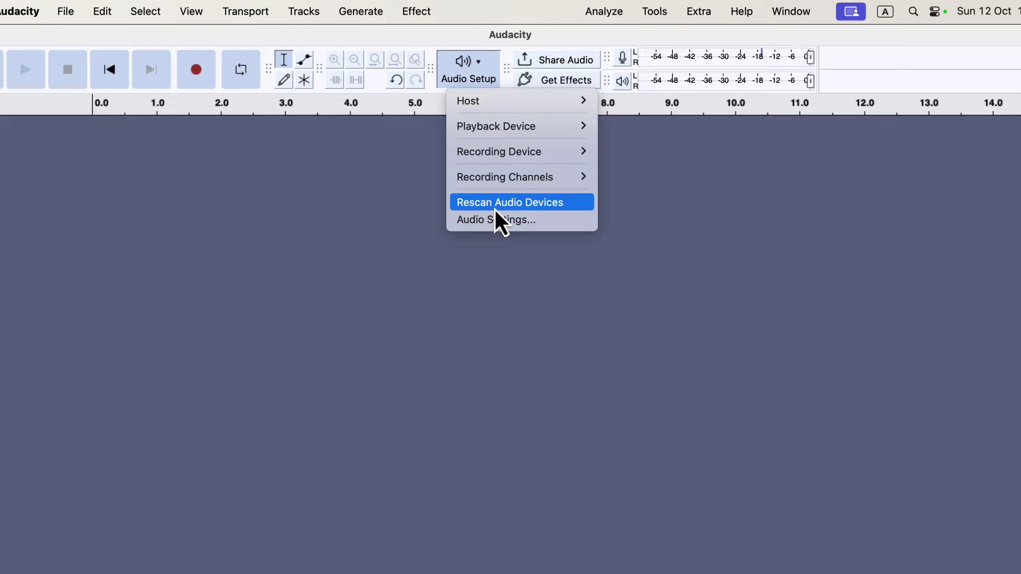
pyautogui.click(496, 209)
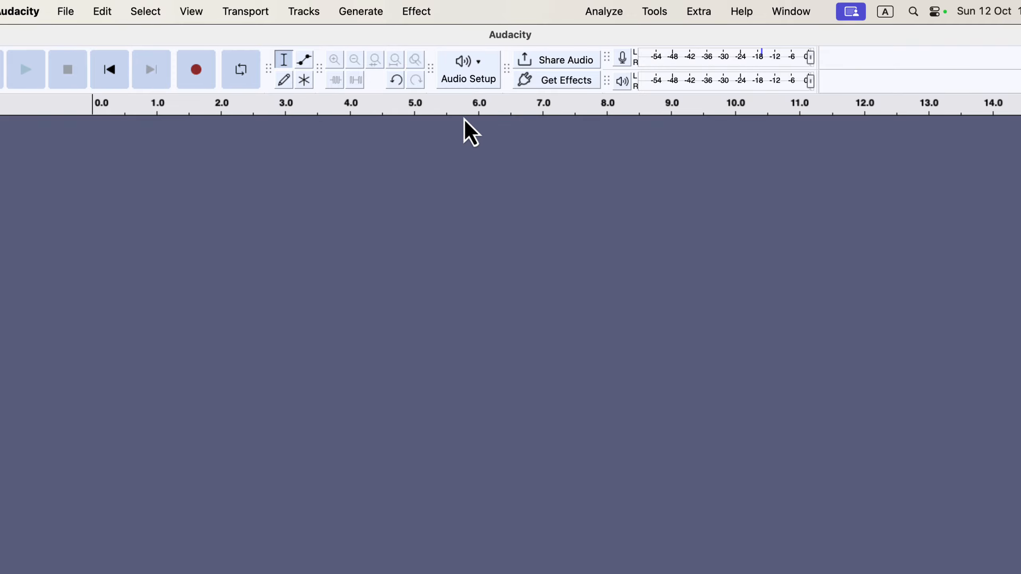
# Step: Select the MacBook Pro Microphone as the recording device
pyautogui.click(461, 82)
pyautogui.moveTo(481, 151)
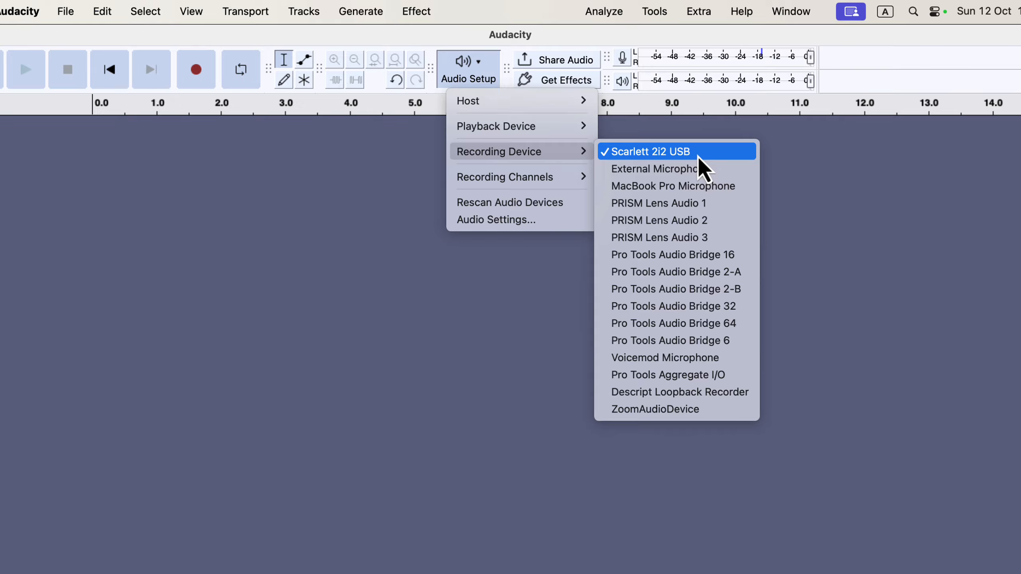
pyautogui.click(610, 192)
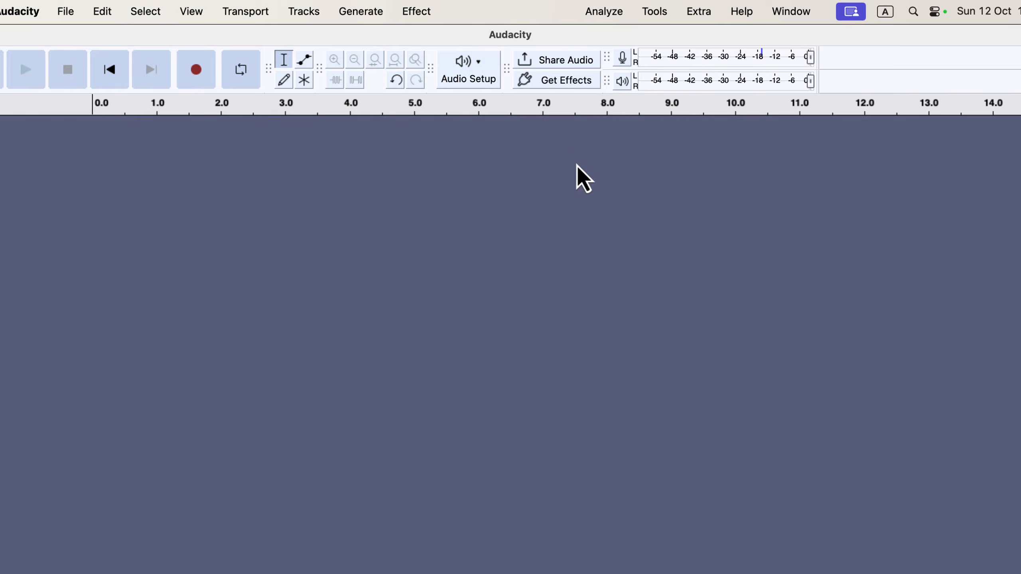
# Step: Select Scarlett 2i2 USB as the recording device and check the selection in the device list
pyautogui.click(466, 91)
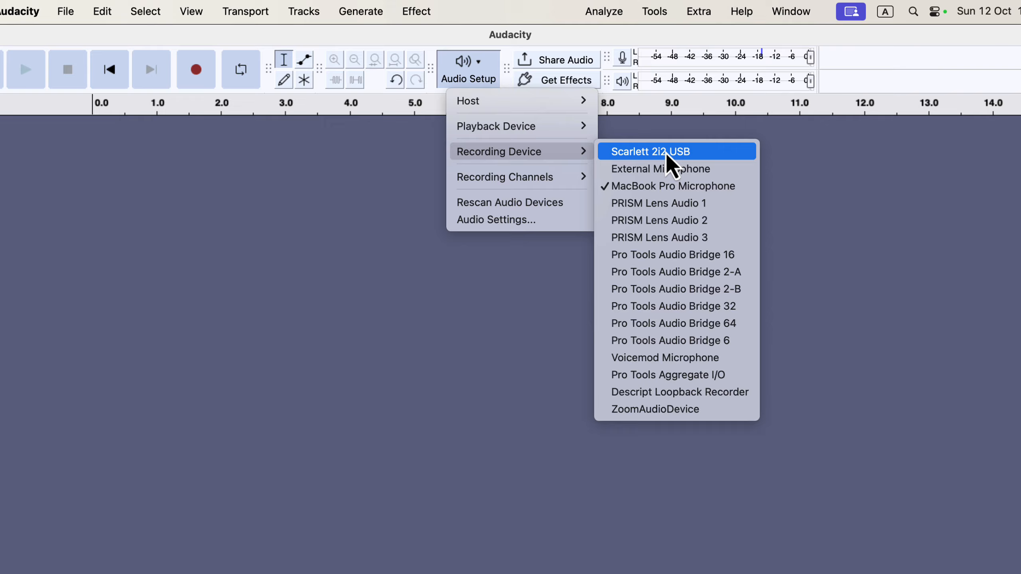
pyautogui.click(709, 153)
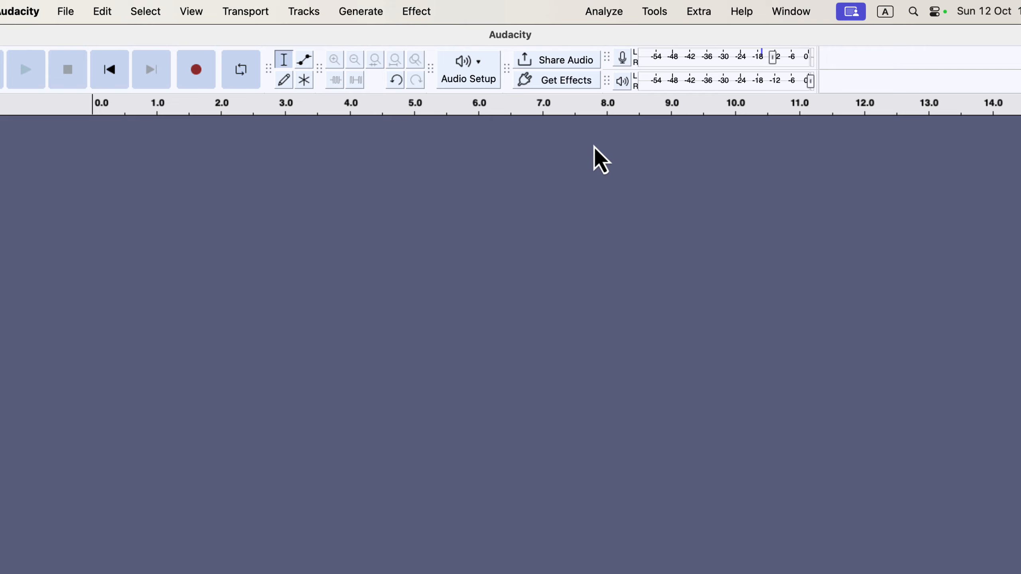
pyautogui.click(471, 82)
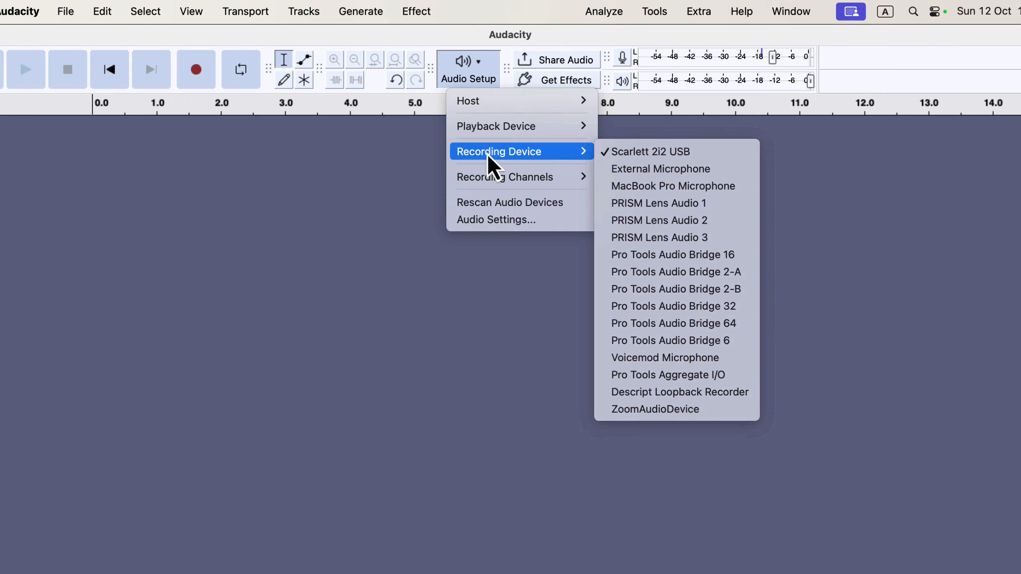
pyautogui.click(395, 155)
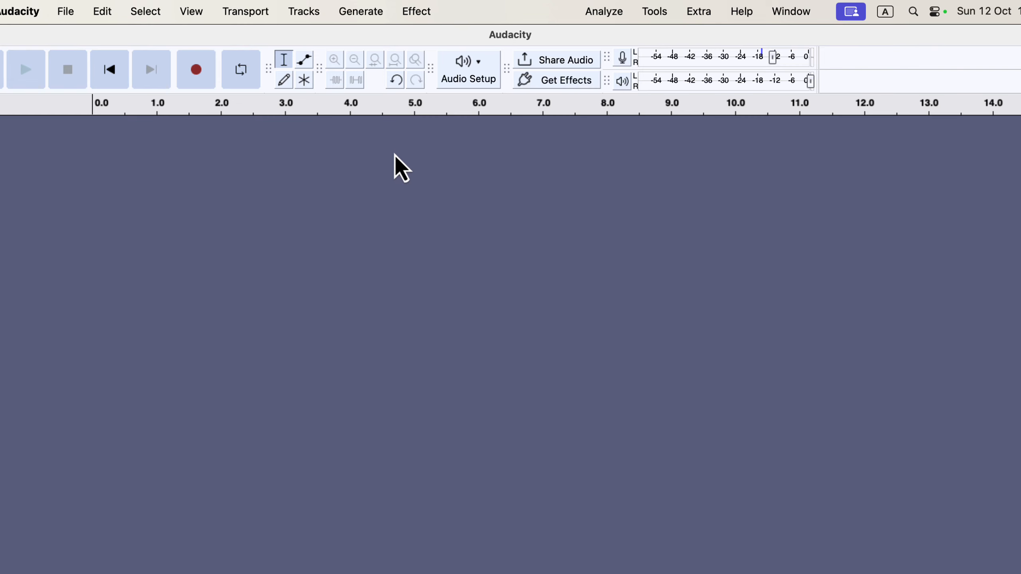
# Step: Show the Device Toolbar in the Audacity window
pyautogui.click(193, 16)
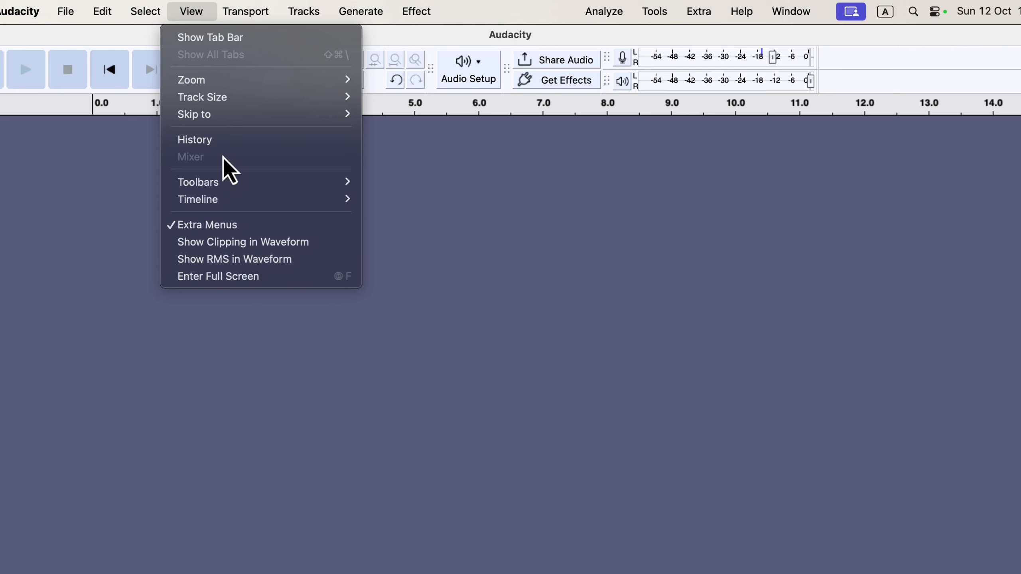
pyautogui.moveTo(229, 181)
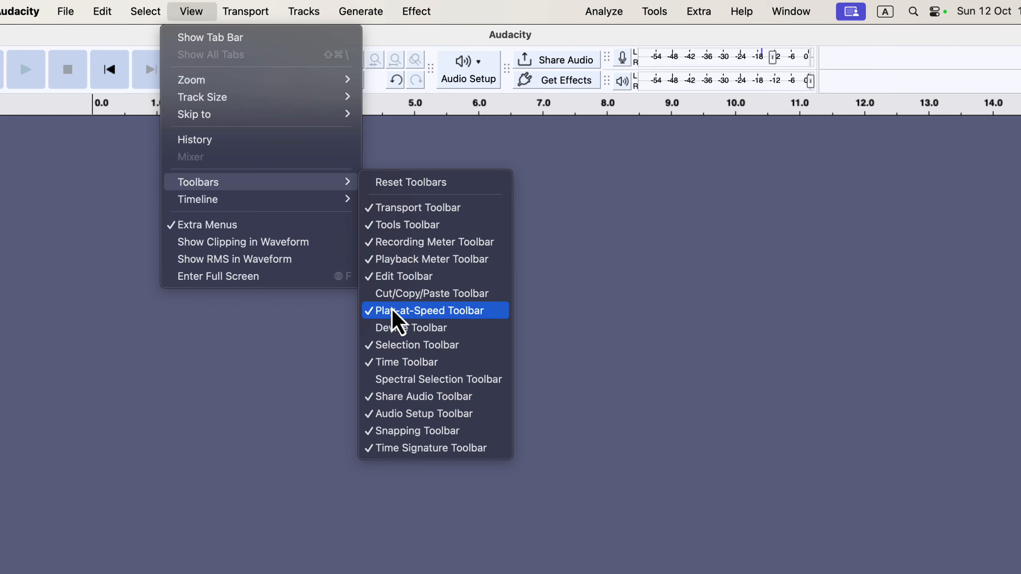
pyautogui.click(459, 331)
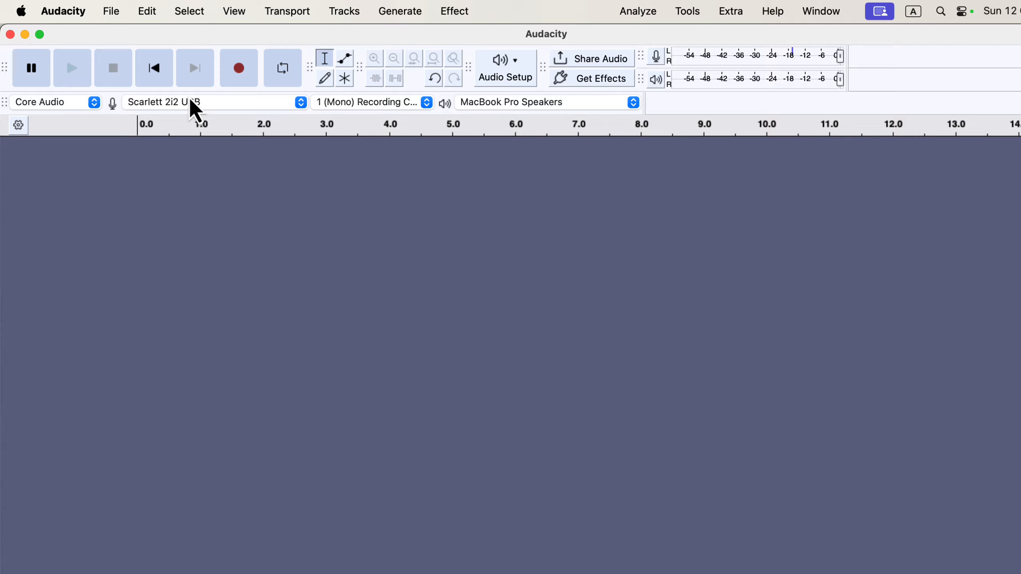
# Step: Check the available recording devices and the mono and stereo recording channel options
pyautogui.click(239, 105)
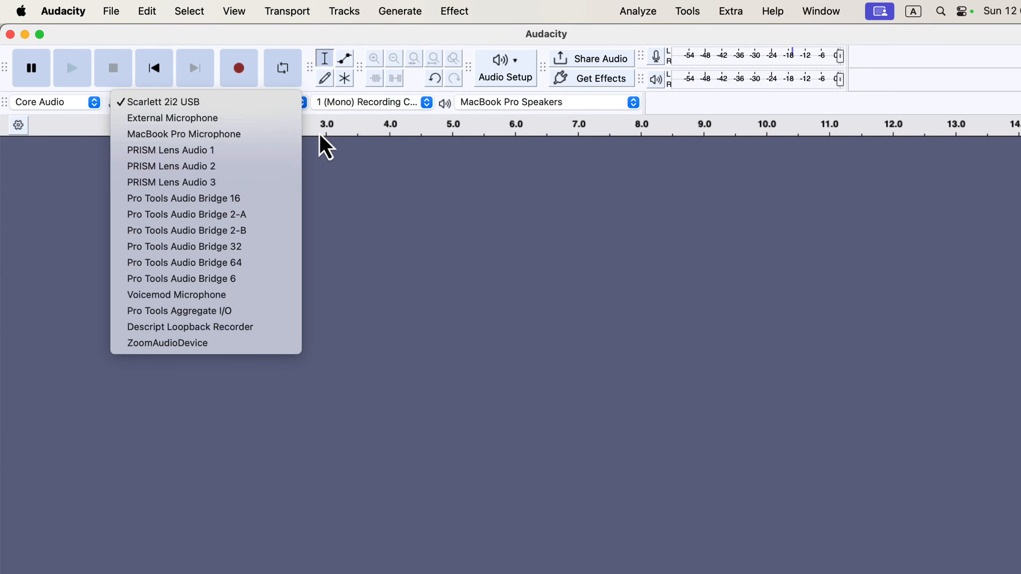
pyautogui.click(385, 170)
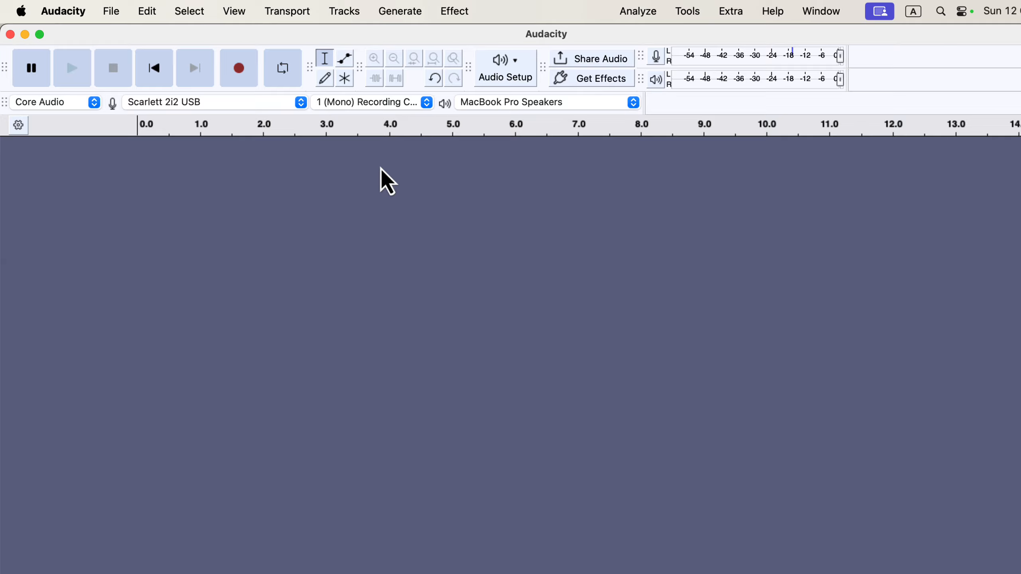
pyautogui.click(375, 117)
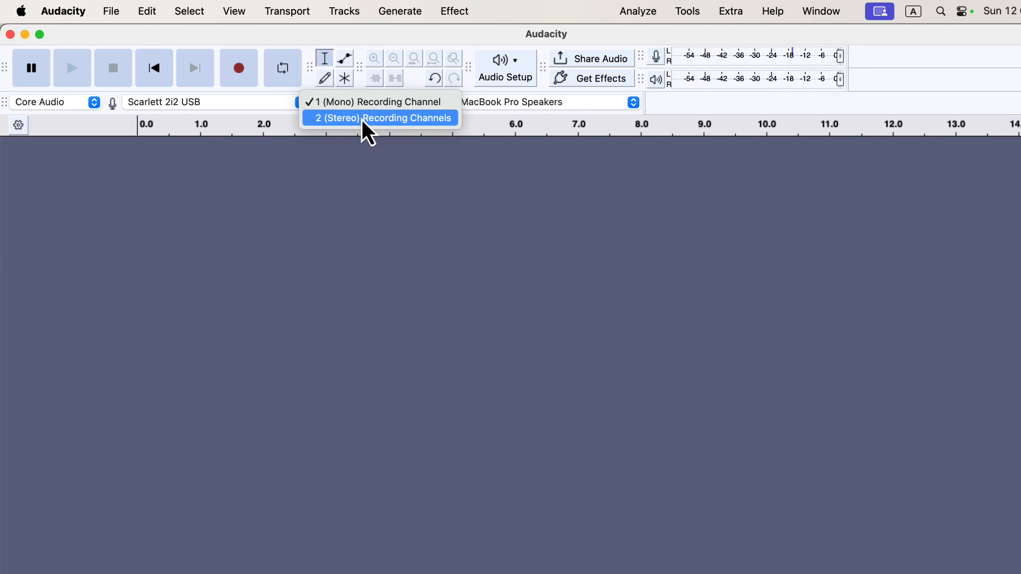
pyautogui.click(505, 81)
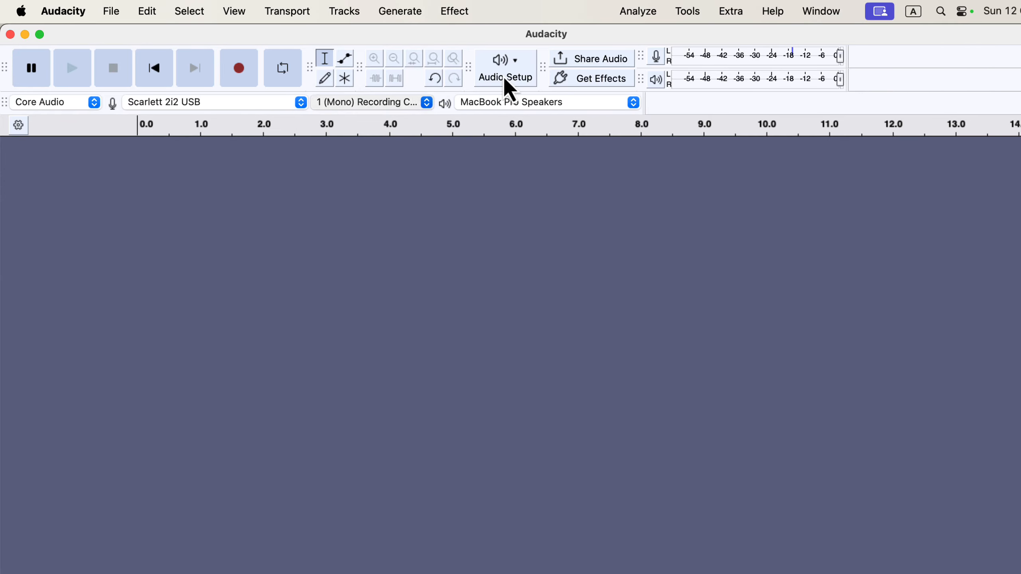
pyautogui.click(505, 81)
pyautogui.moveTo(586, 172)
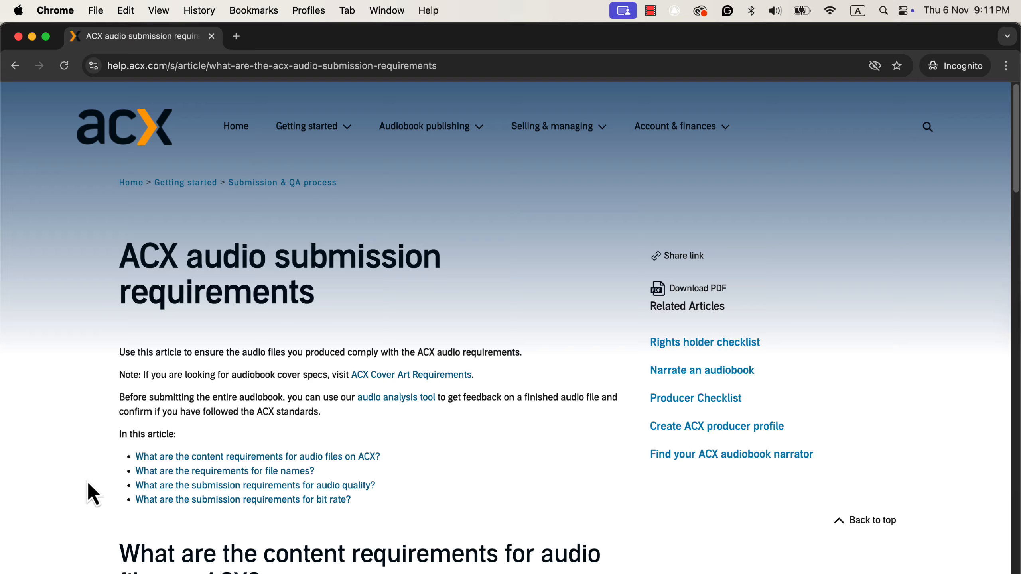
# Step: Switch to Chrome and search the ACX audio submission requirements article for "mono"
pyautogui.press('super+f')
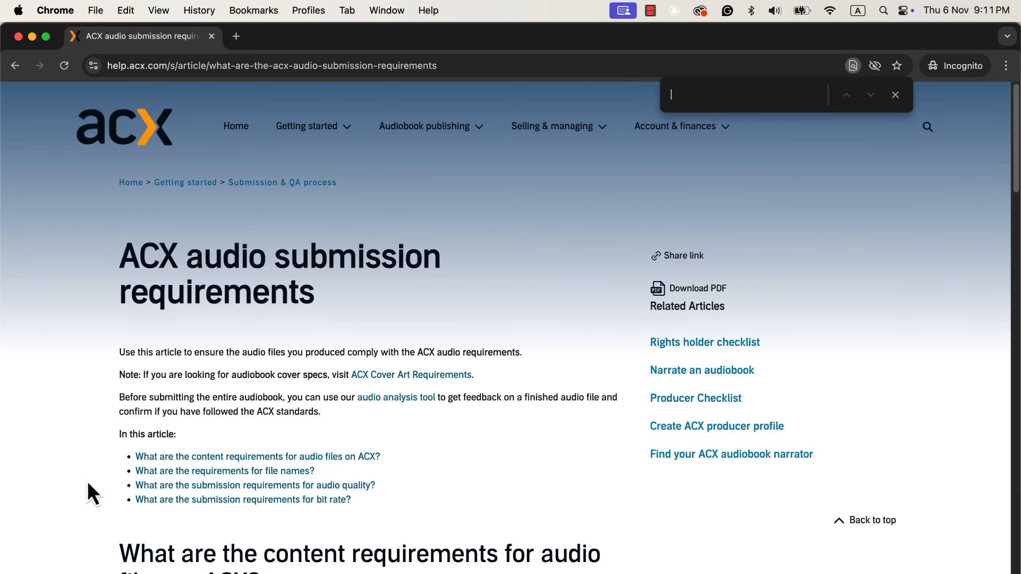
pyautogui.write('mono')
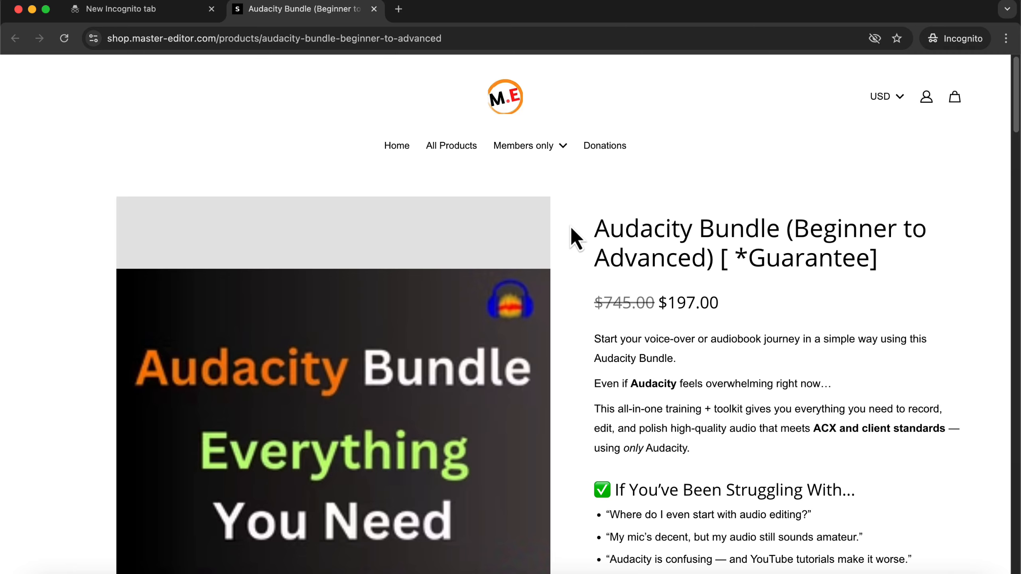
# Step: Read through the description of the Audacity Bundle (Beginner to Advanced) product page
pyautogui.scroll(-4, 572, 228)
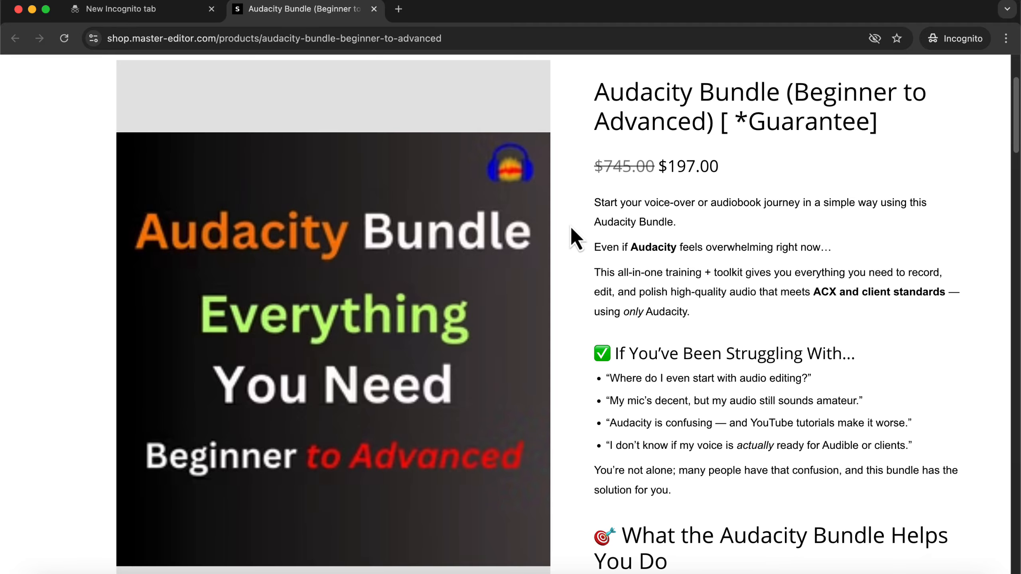
pyautogui.scroll(-20, 575, 238)
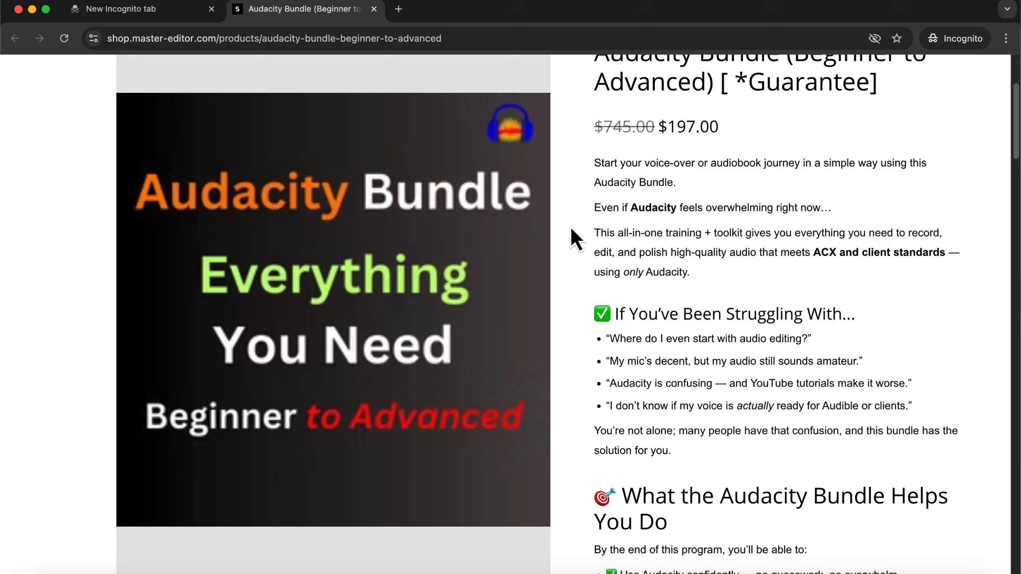
pyautogui.scroll(-1, 564, 213)
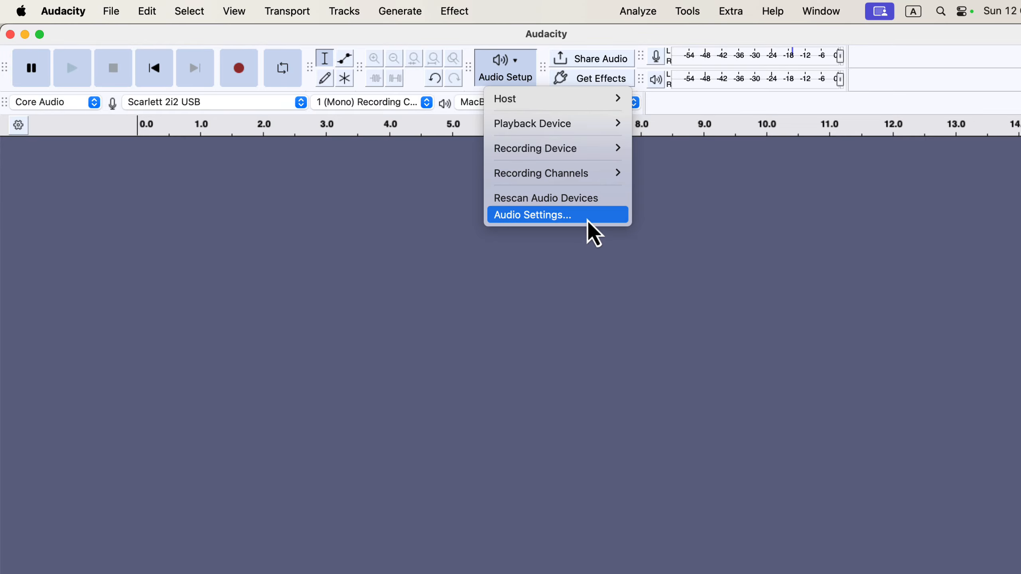
# Step: In Audacity's audio settings, keep the project sample rate at 44100 Hz and the default sample format at 32-bit float, and accept the settings
pyautogui.click(606, 218)
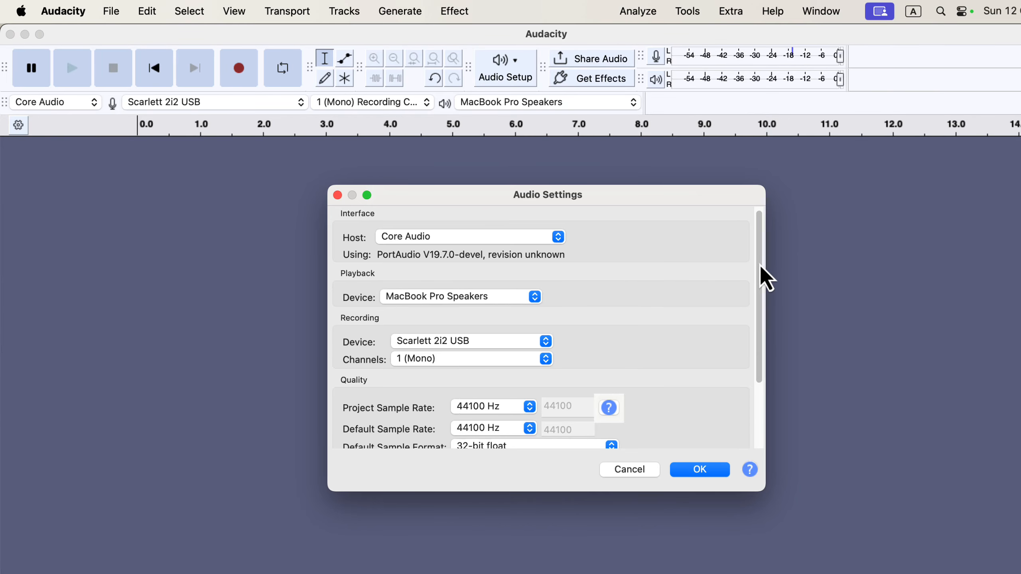
pyautogui.moveTo(759, 266); pyautogui.dragTo(758, 323)
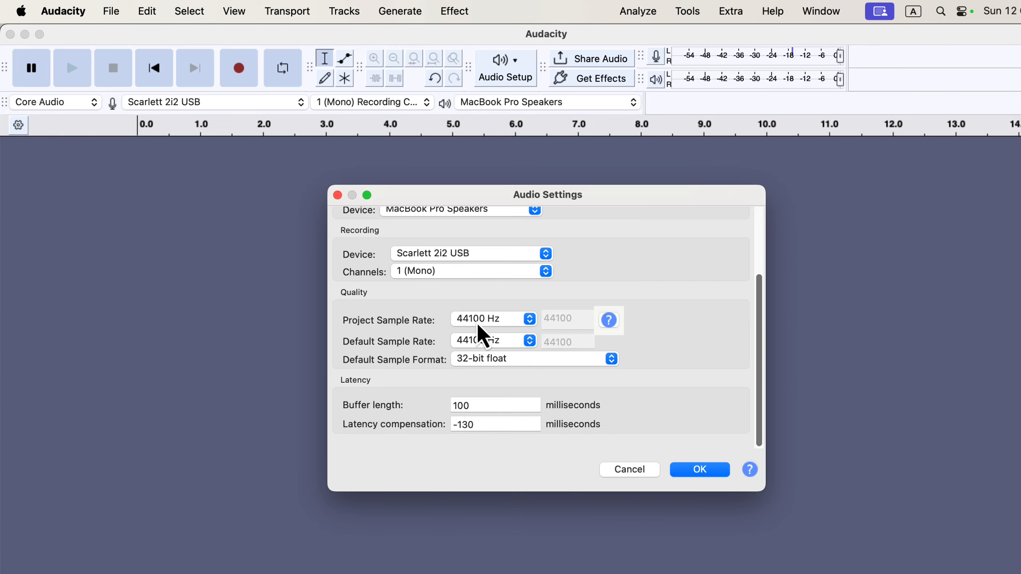
pyautogui.click(506, 321)
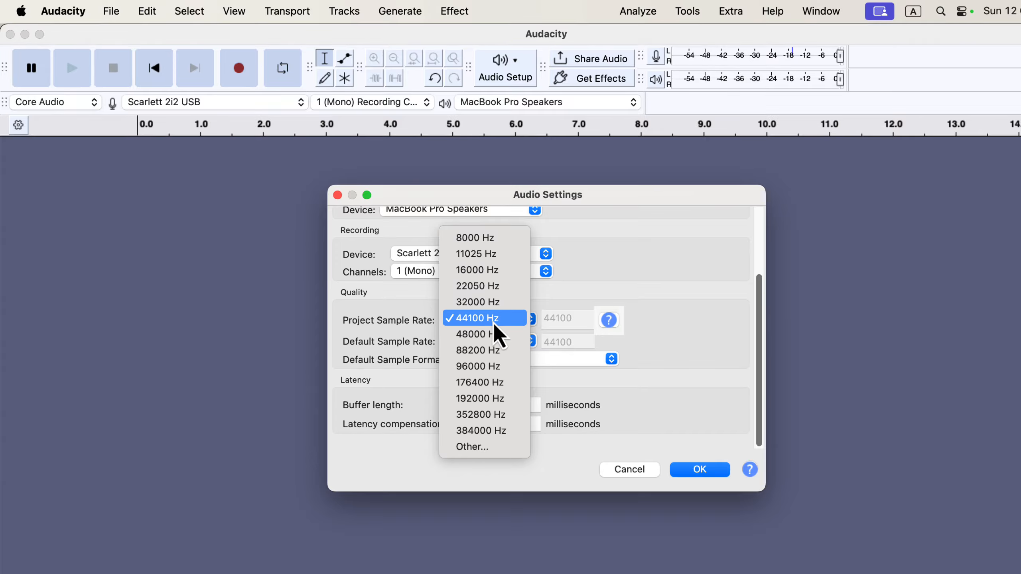
pyautogui.click(570, 322)
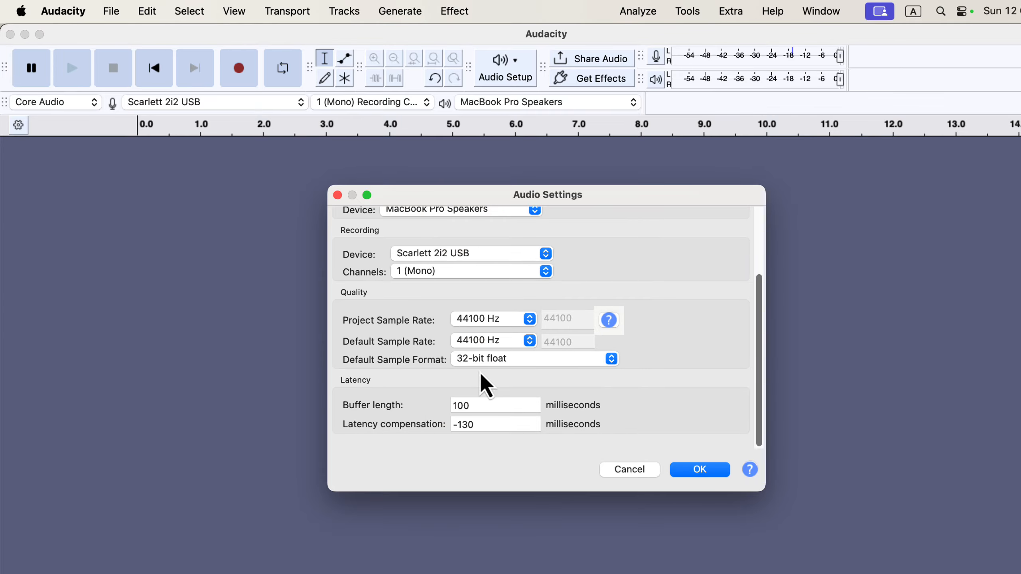
pyautogui.click(538, 361)
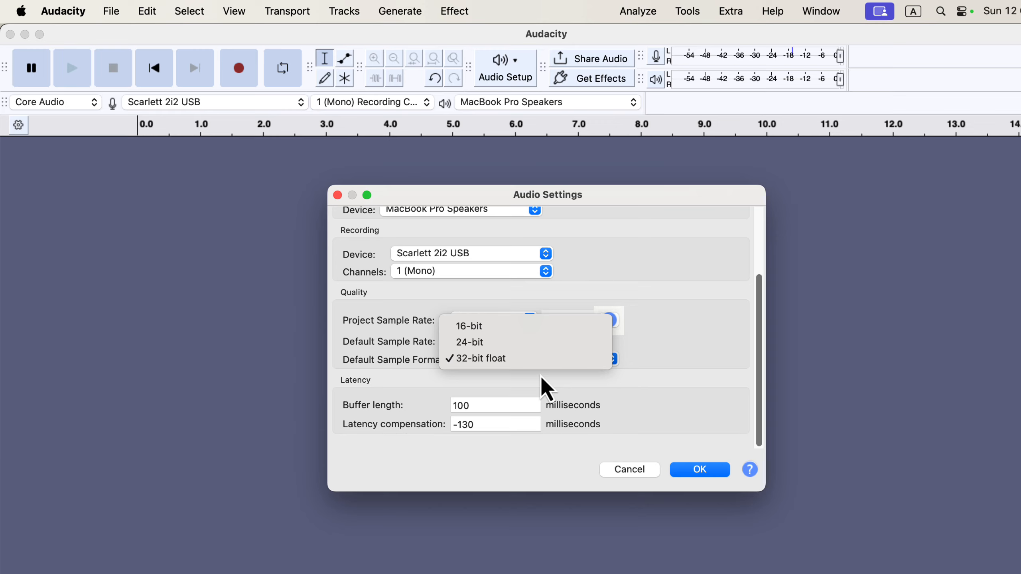
pyautogui.click(556, 381)
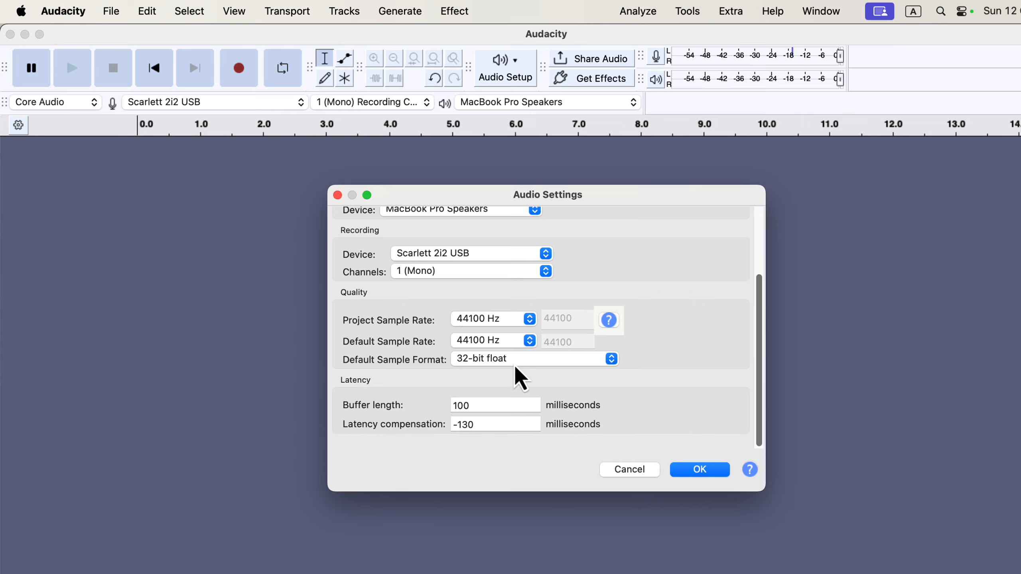
pyautogui.click(698, 470)
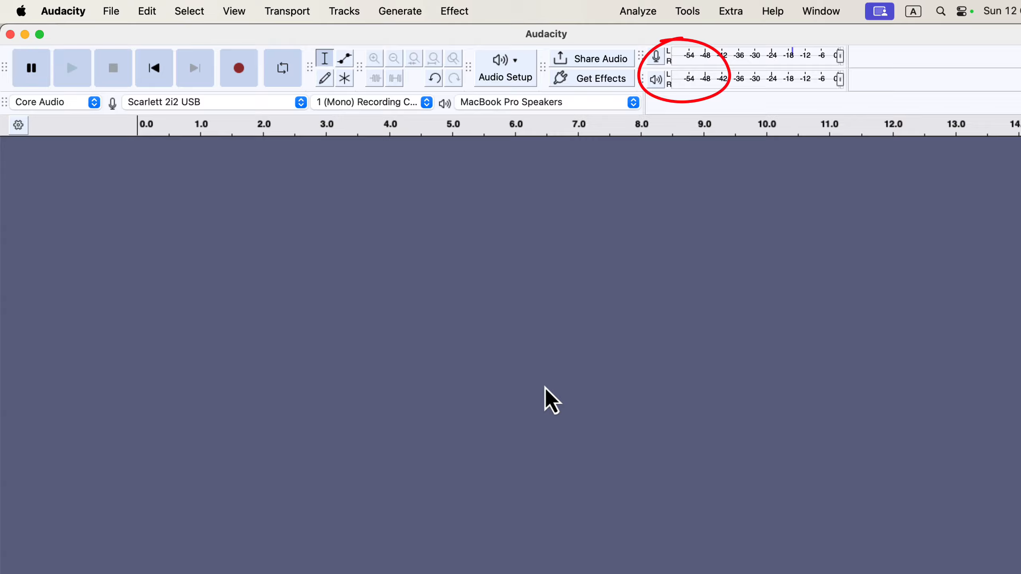
# Step: Enable silent monitoring of the microphone input and widen both the recording and playback level meters
pyautogui.click(659, 65)
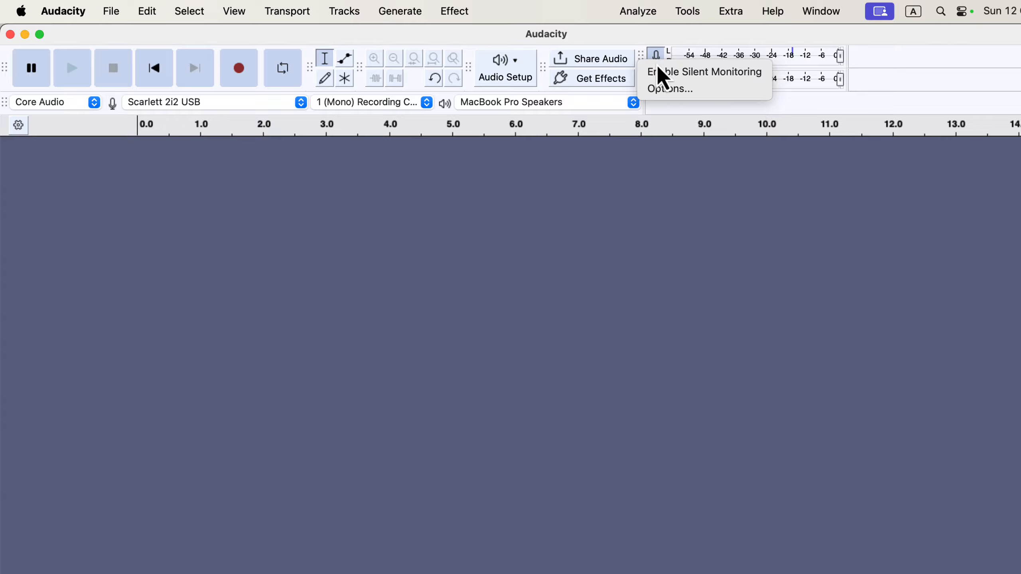
pyautogui.click(702, 75)
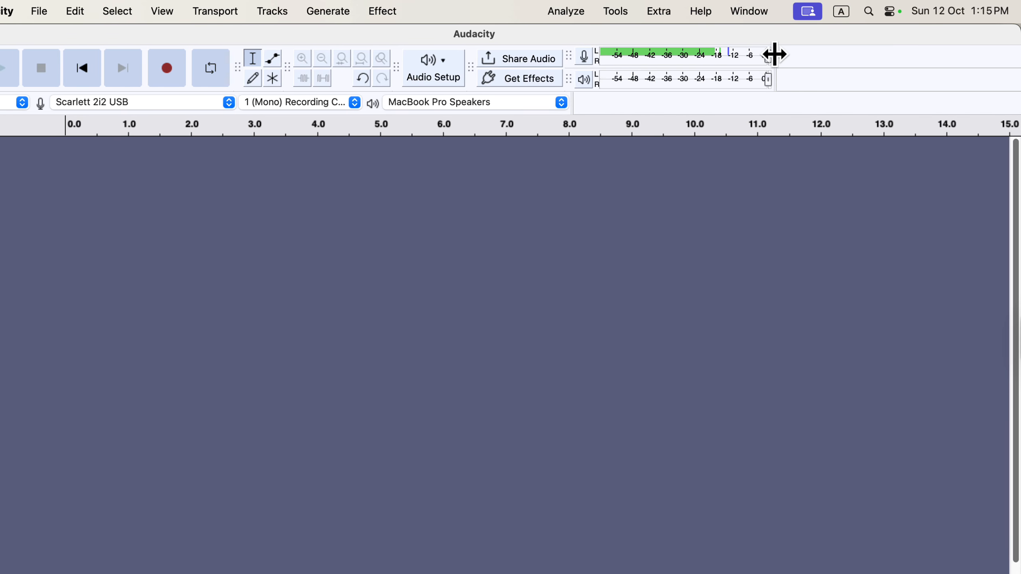
pyautogui.moveTo(775, 54); pyautogui.dragTo(1011, 59)
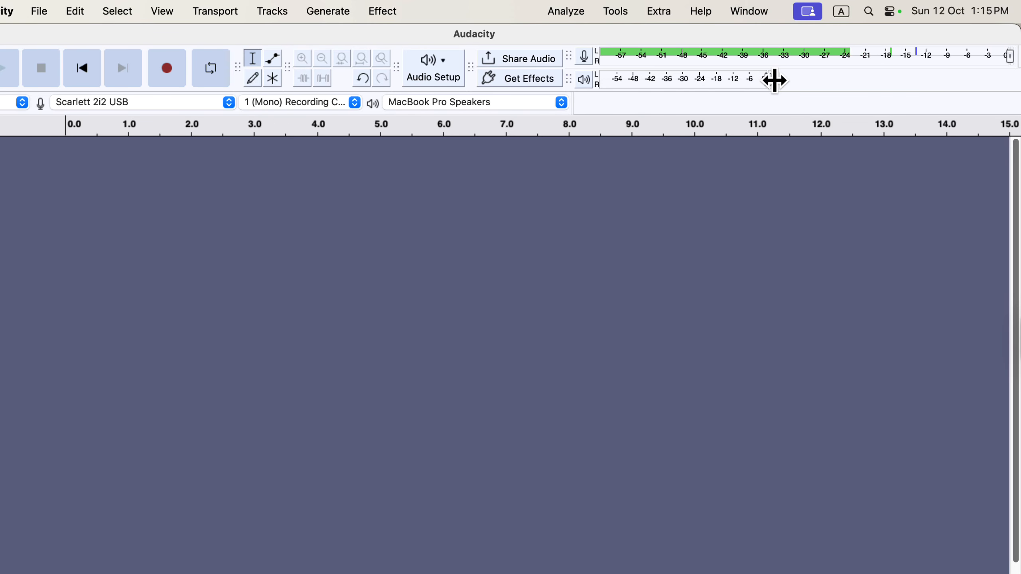
pyautogui.moveTo(775, 79); pyautogui.dragTo(1013, 82)
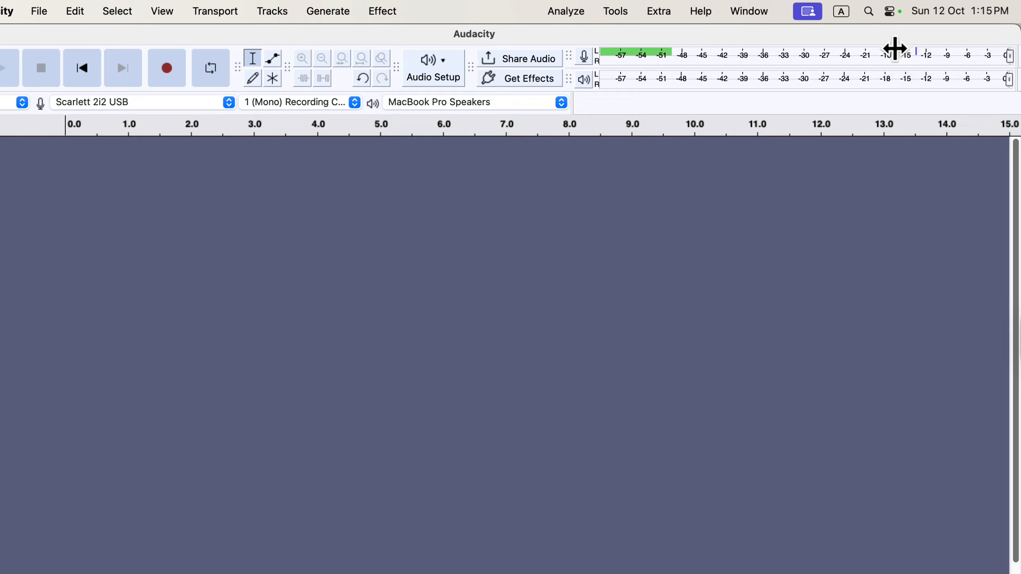
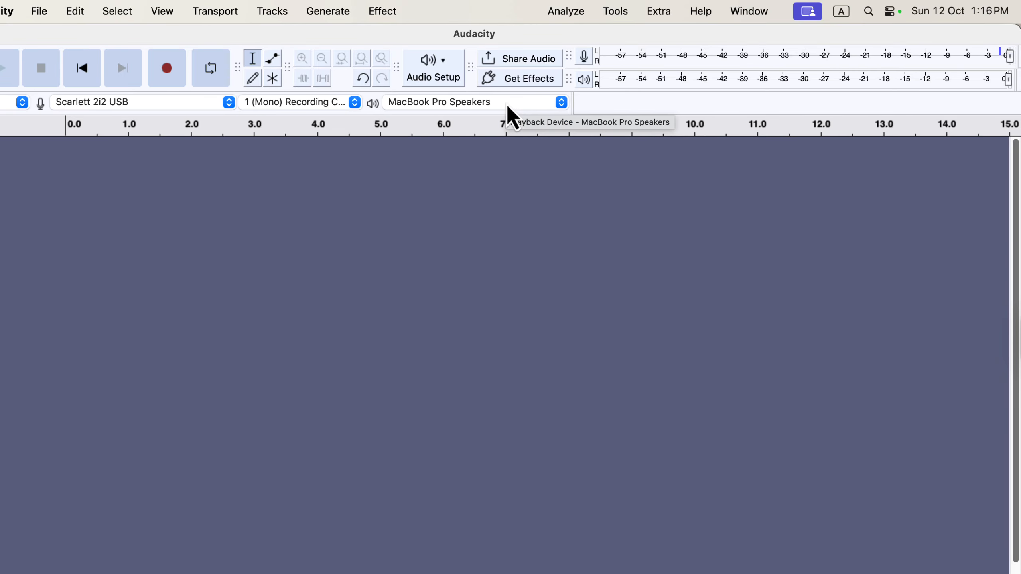
# Step: Check the available playback devices and the transport options for audible input monitoring, without changing anything
pyautogui.click(507, 107)
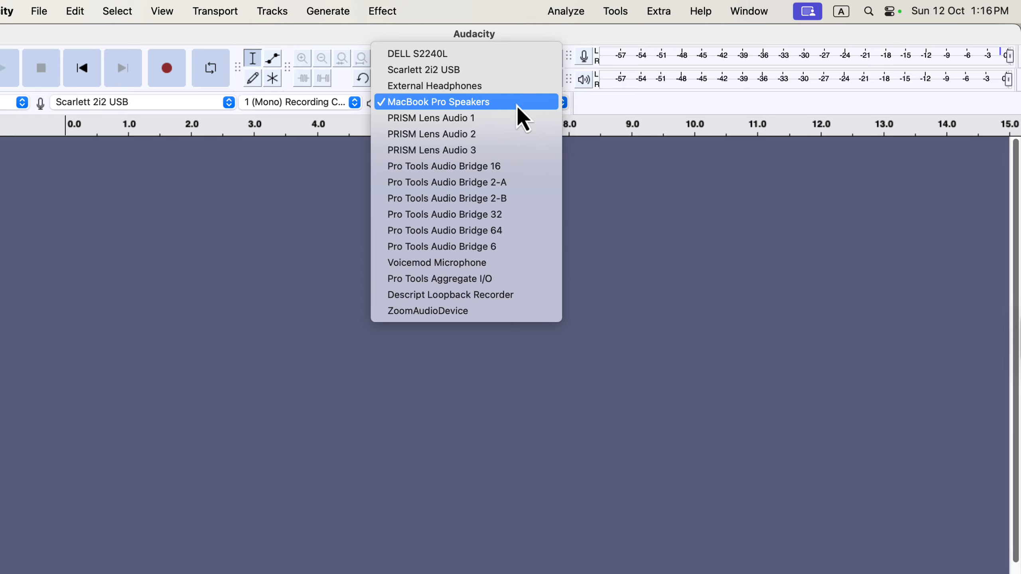
pyautogui.click(572, 148)
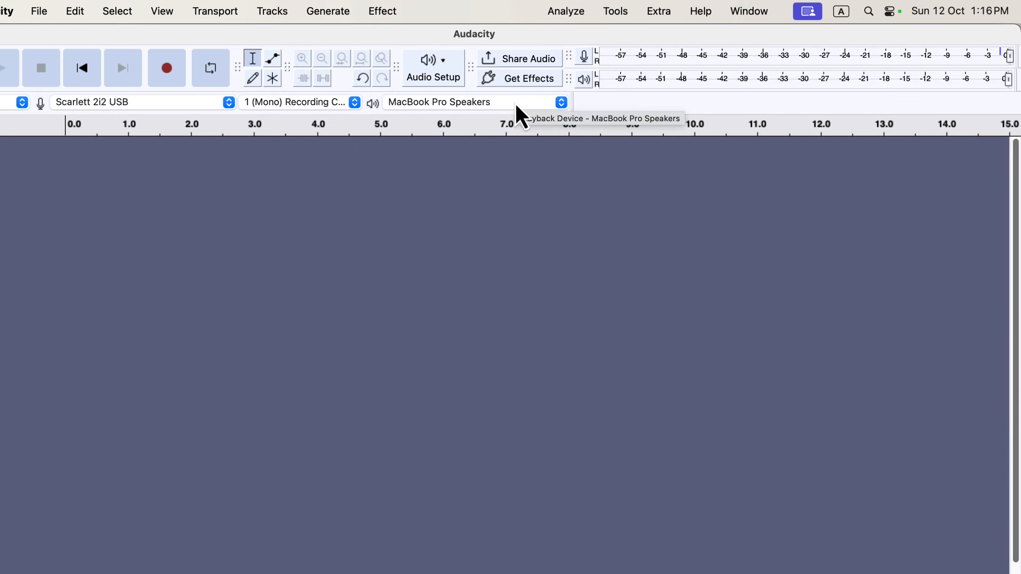
pyautogui.click(221, 9)
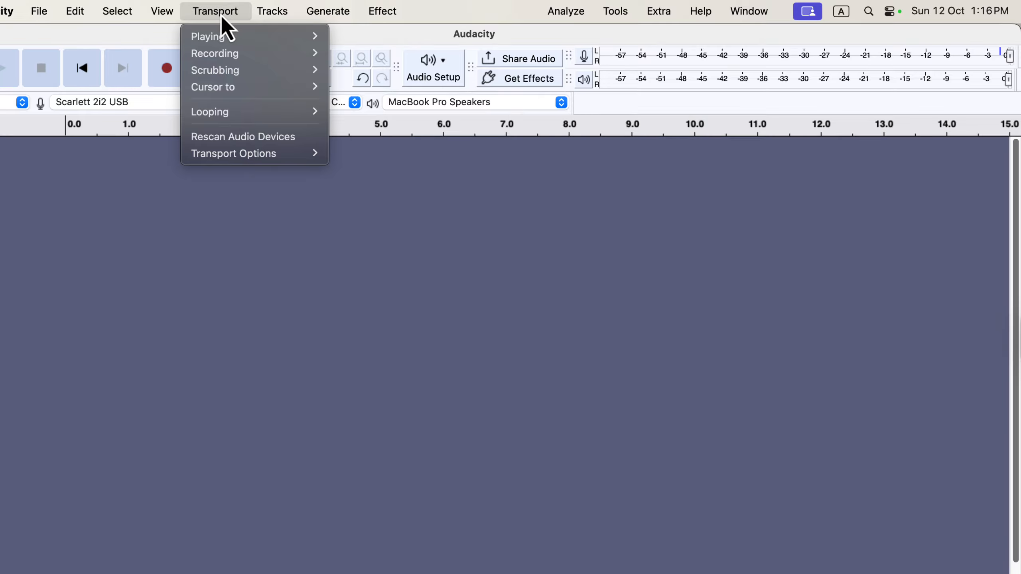
pyautogui.moveTo(249, 152)
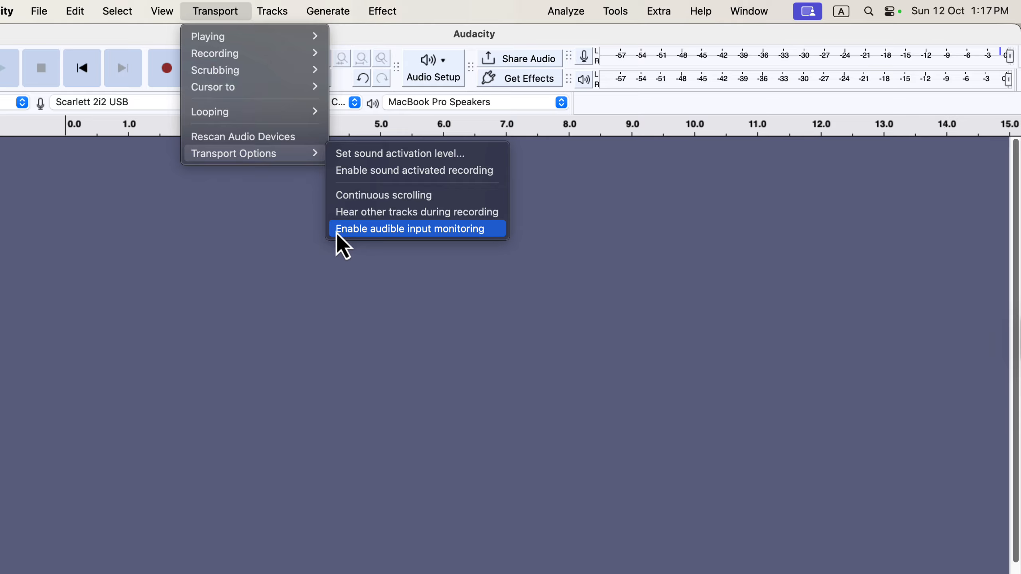
pyautogui.click(281, 221)
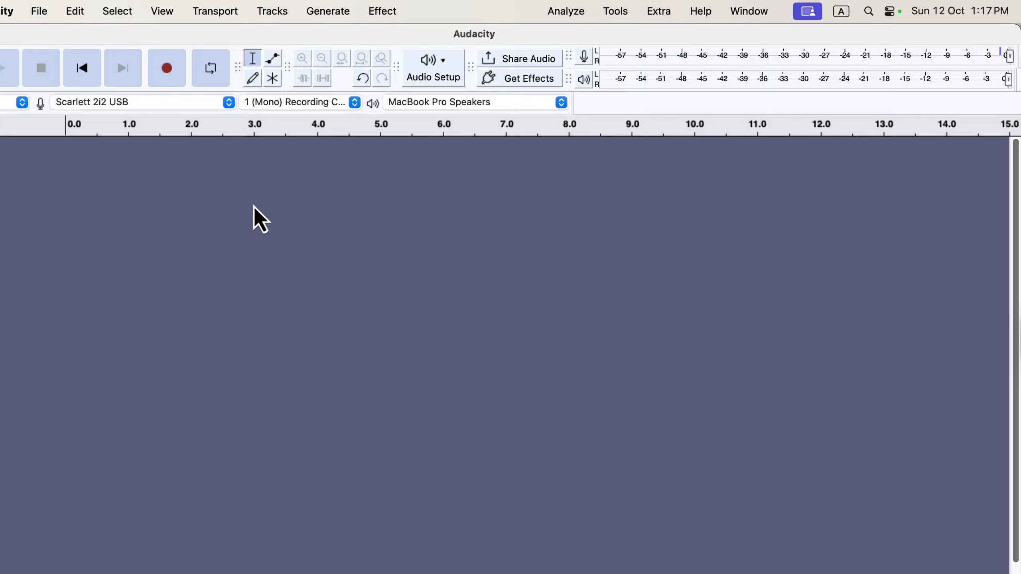
# Step: Record a short voice clip from the Scarlett 2i2 USB input onto a new track and stop recording
pyautogui.click(168, 75)
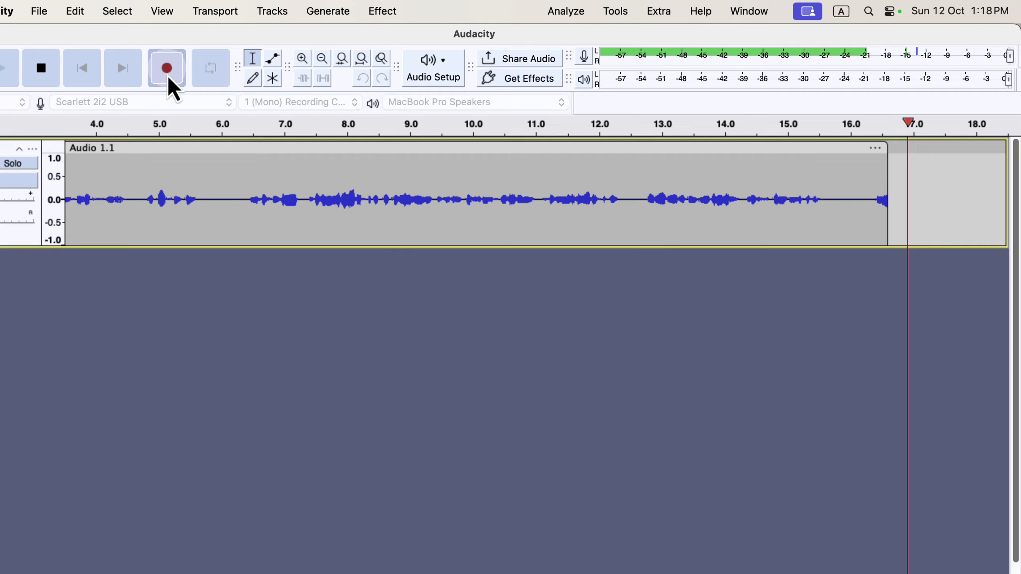
pyautogui.click(41, 69)
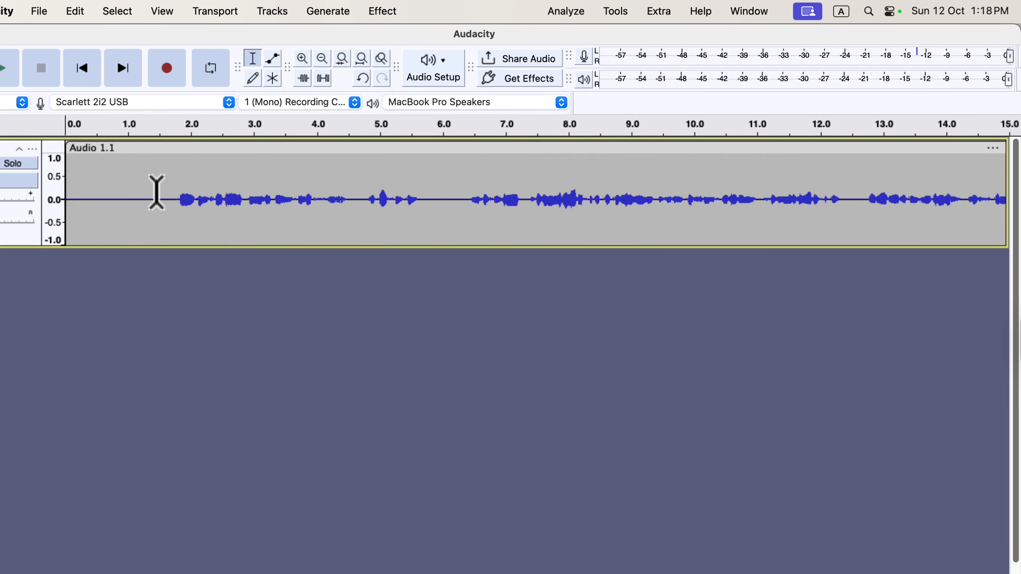
# Step: Try deleting the stretch from about 4.7 to 5.9 seconds in the recorded clip, and undo the deletion
pyautogui.moveTo(157, 193); pyautogui.dragTo(508, 189)
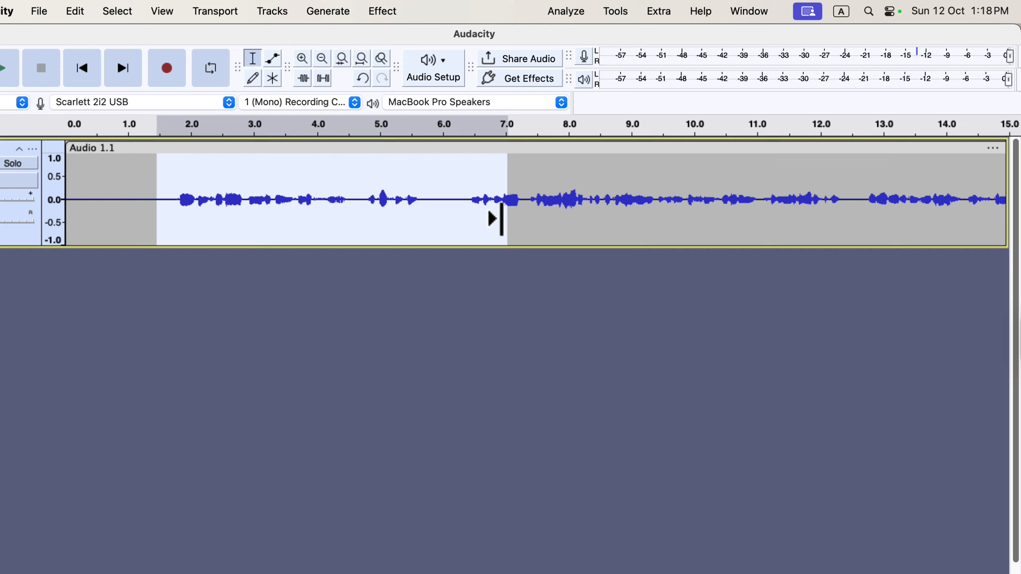
pyautogui.hscroll(10, 487, 201)
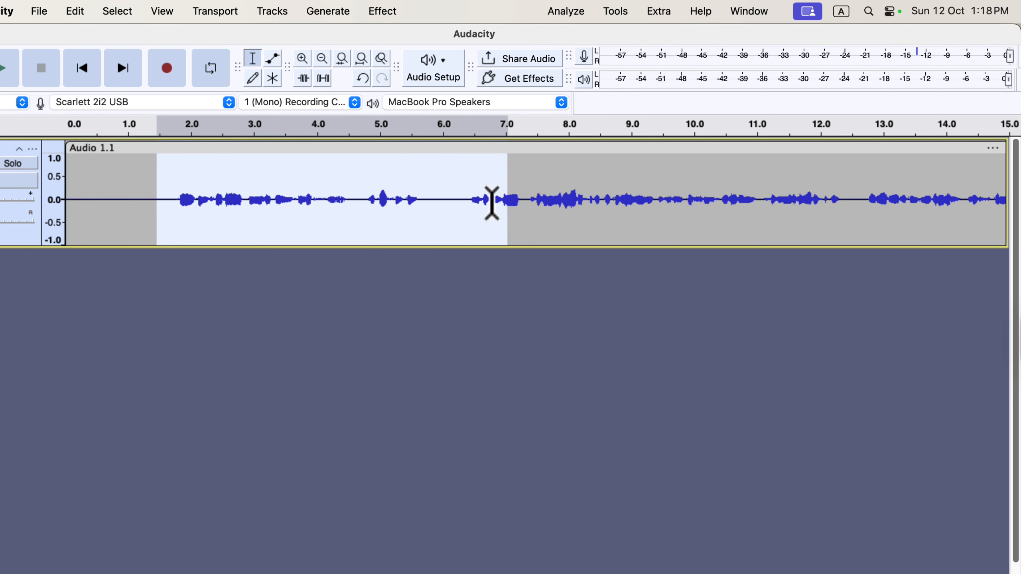
pyautogui.click(351, 201)
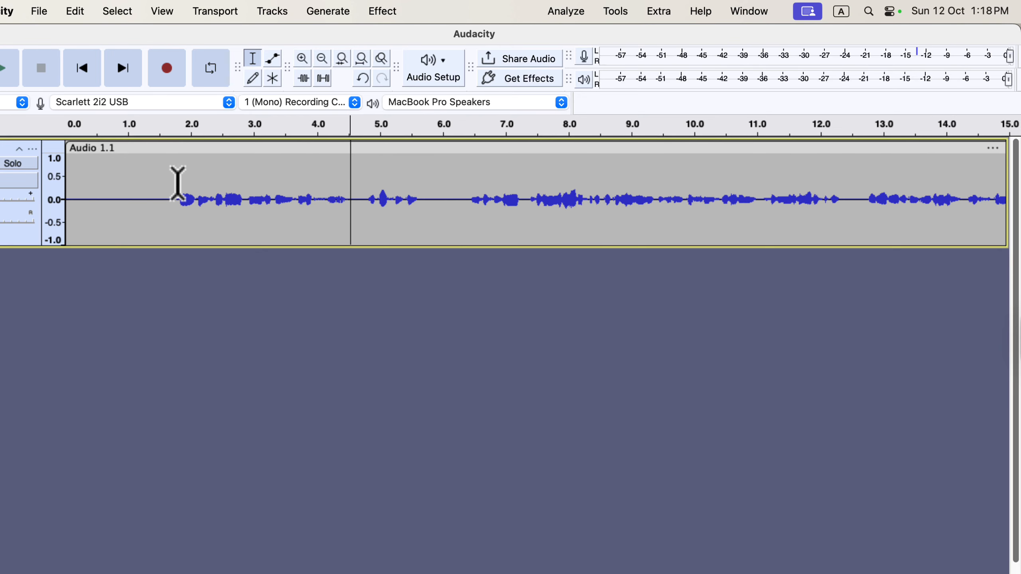
pyautogui.moveTo(359, 197); pyautogui.dragTo(440, 197)
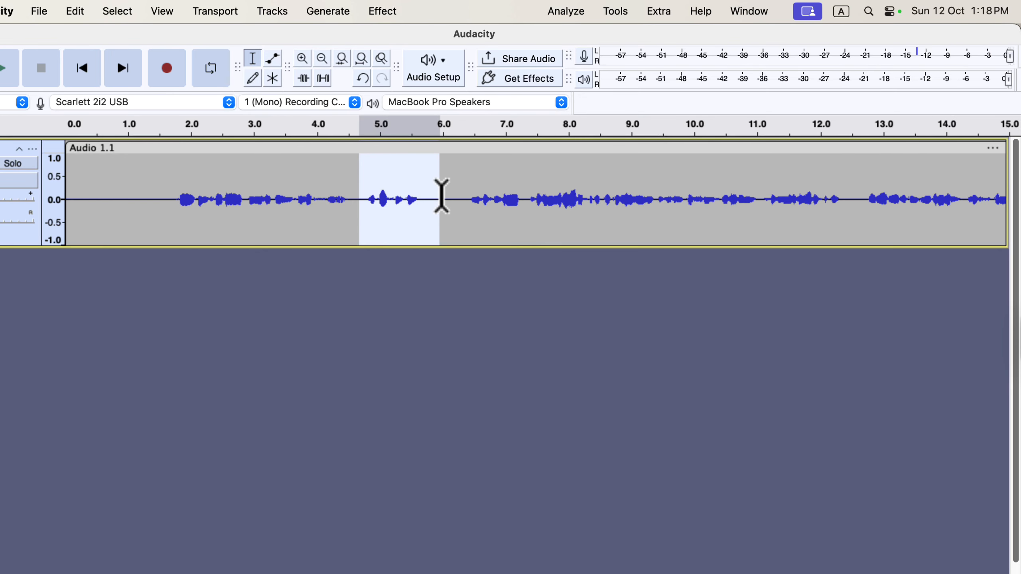
pyautogui.press('Delete')
pyautogui.press('cmd+z')
pyautogui.click(409, 197)
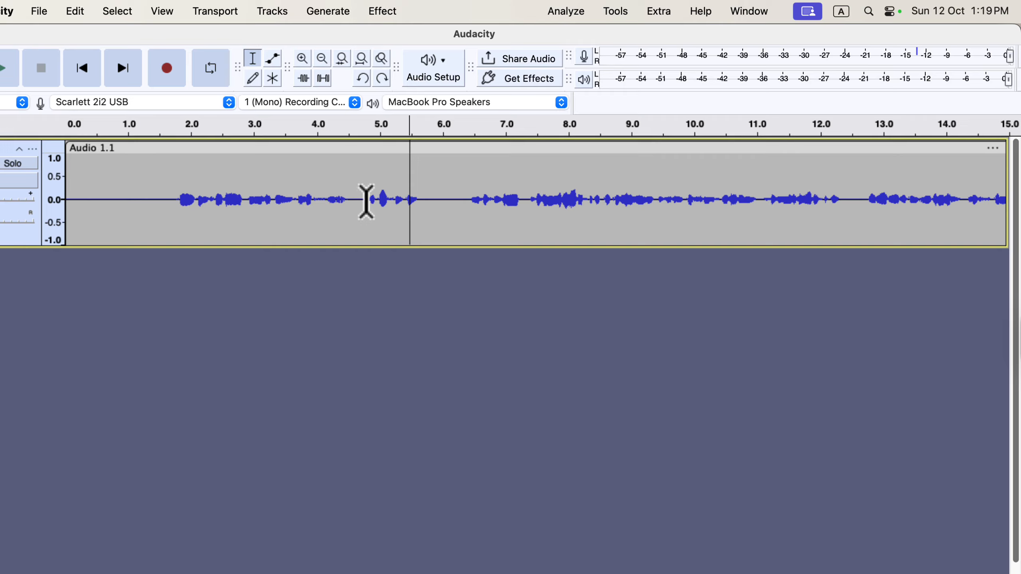
# Step: Start saving the project to the computer instead of the cloud, with that choice remembered
pyautogui.click(42, 13)
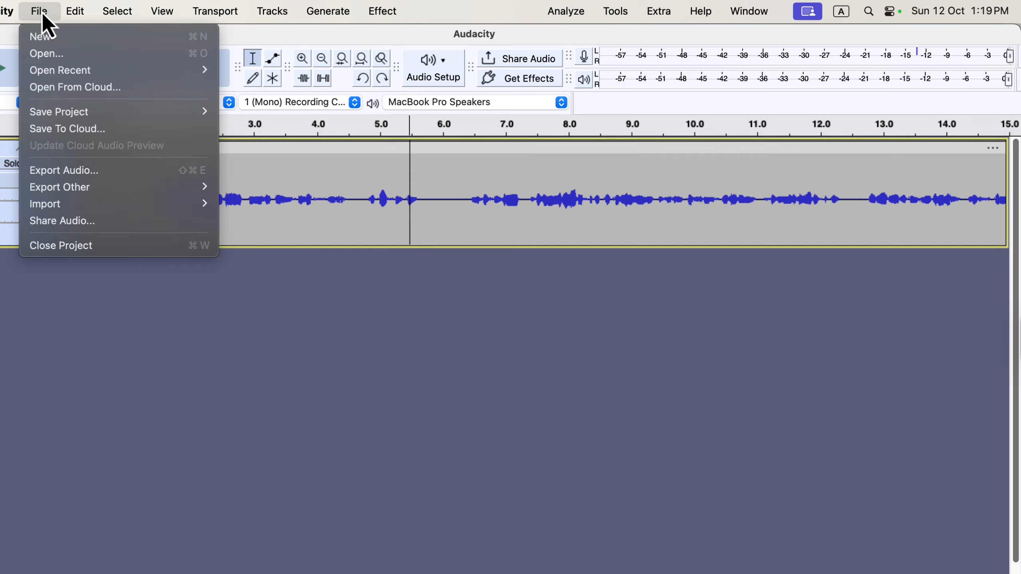
pyautogui.moveTo(53, 114)
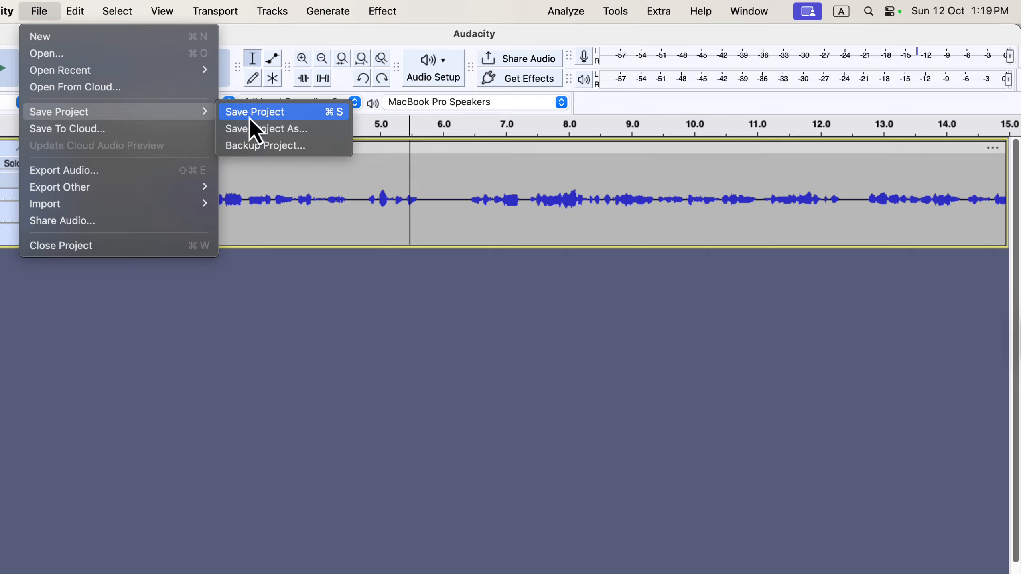
pyautogui.click(301, 113)
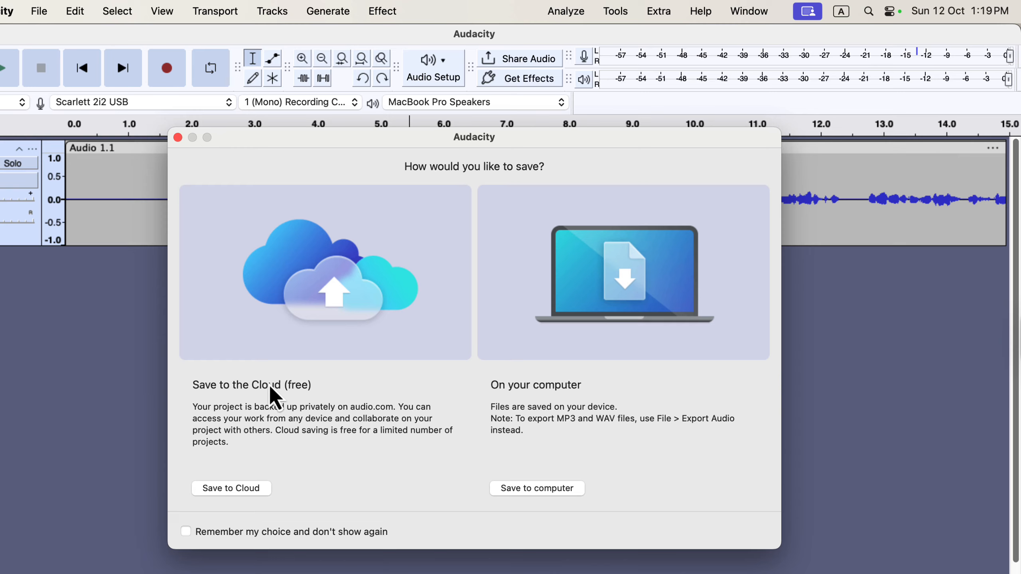
pyautogui.click(185, 535)
pyautogui.click(525, 488)
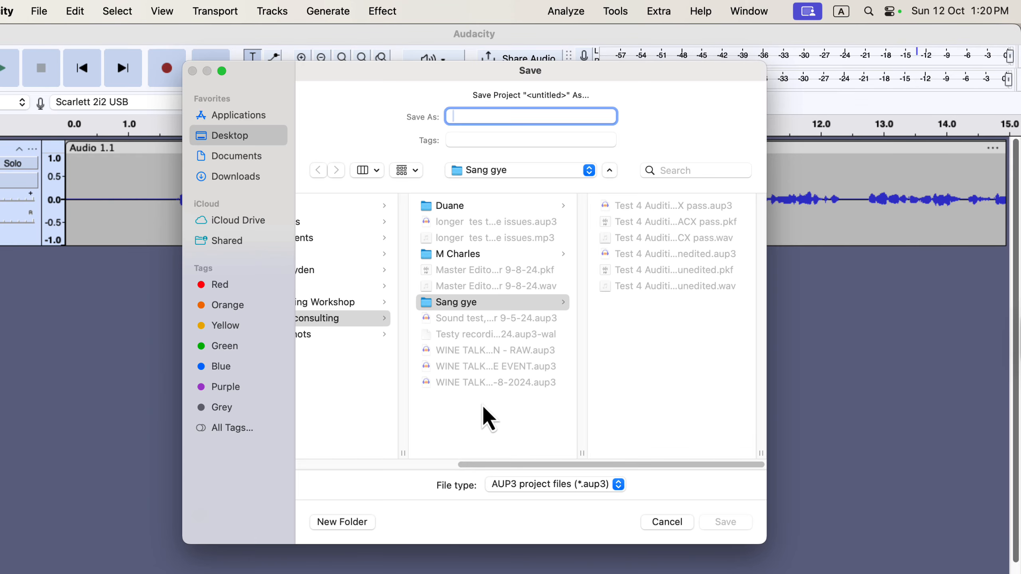
# Step: Save the project as "Demo Project YouTube" in the Desktop's Audacity Projects folder, keeping the AUP3 project file type
pyautogui.hscroll(-5, 386, 322)
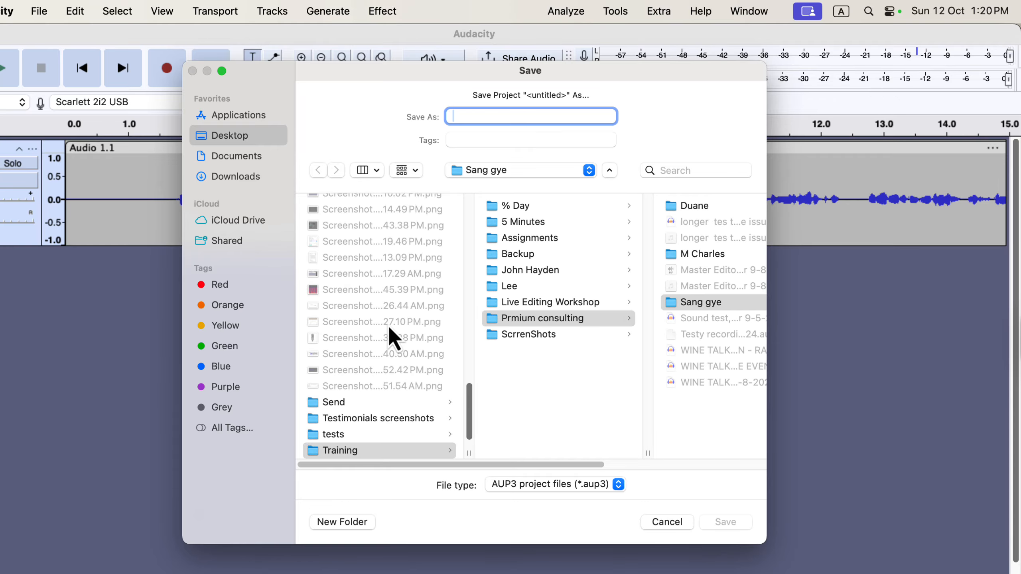
pyautogui.scroll(-2, 390, 330)
pyautogui.scroll(5, 388, 320)
pyautogui.scroll(10, 367, 298)
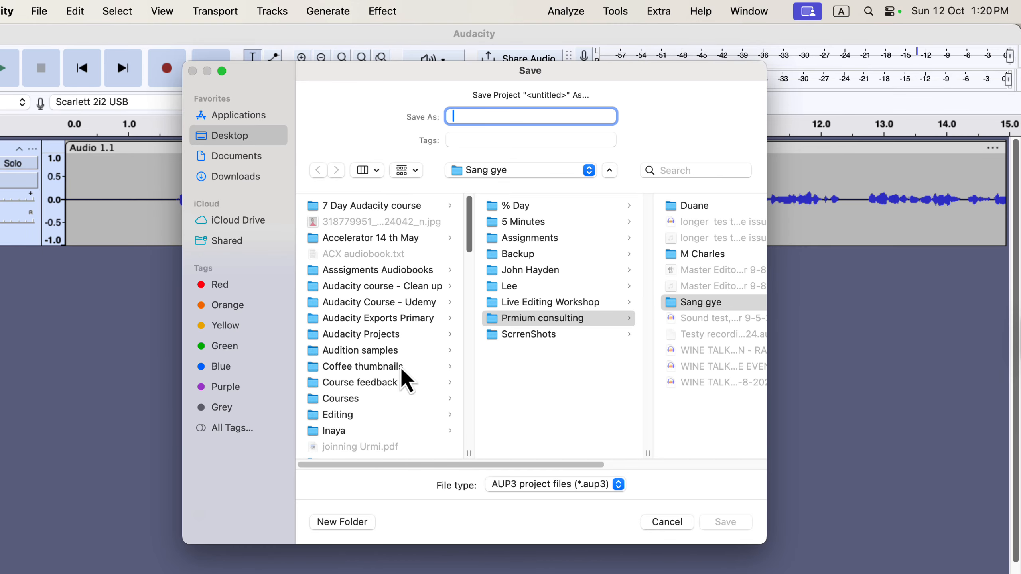
pyautogui.click(370, 334)
pyautogui.click(480, 116)
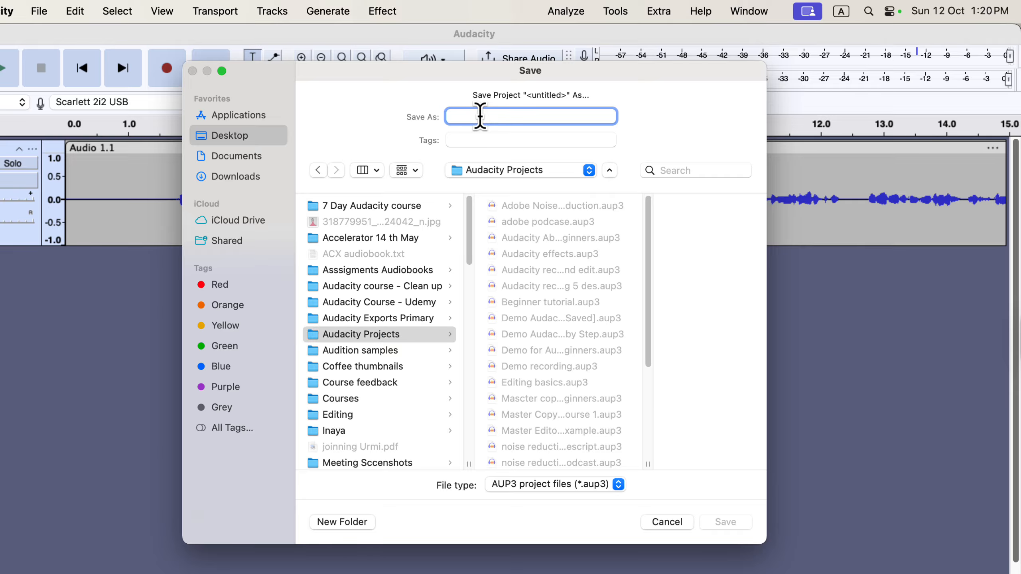
pyautogui.write('De')
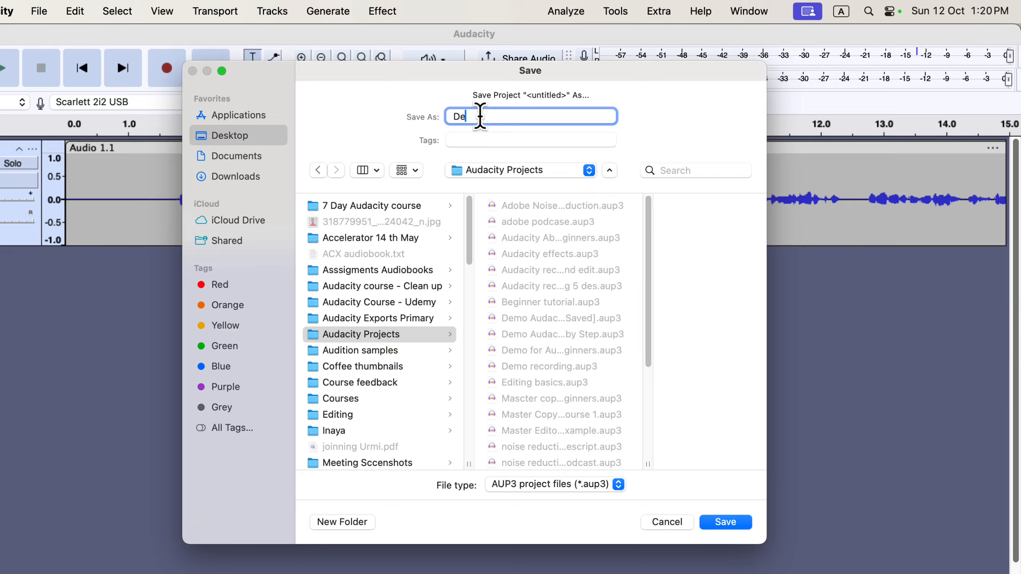
pyautogui.write('mo Project YouTube')
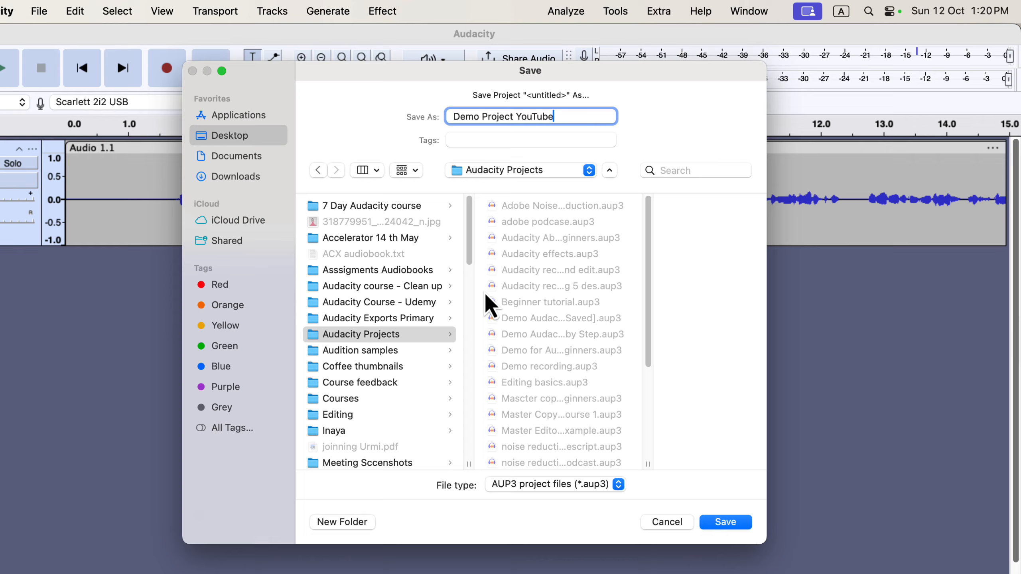
pyautogui.click(587, 485)
pyautogui.click(591, 490)
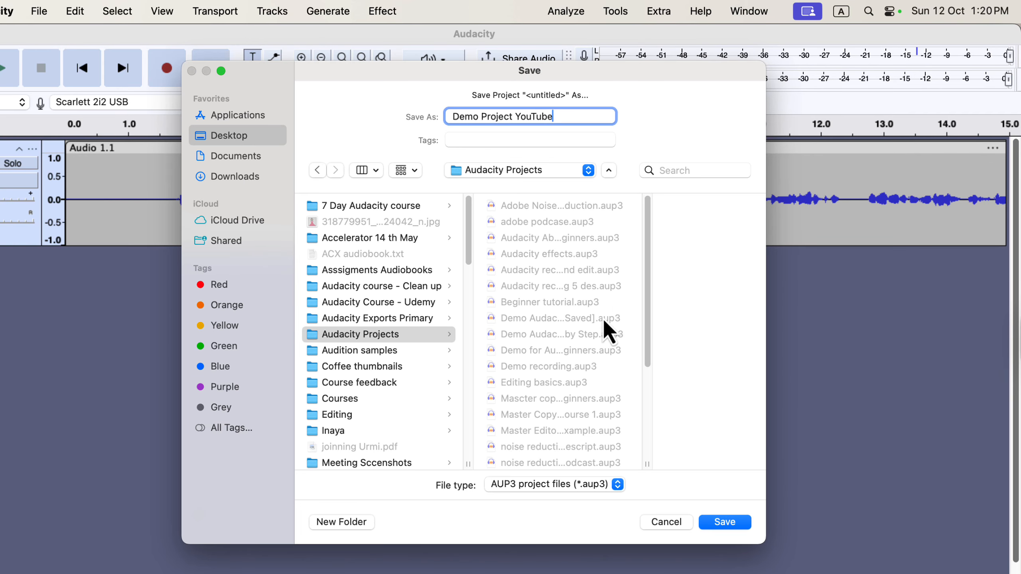
pyautogui.click(723, 522)
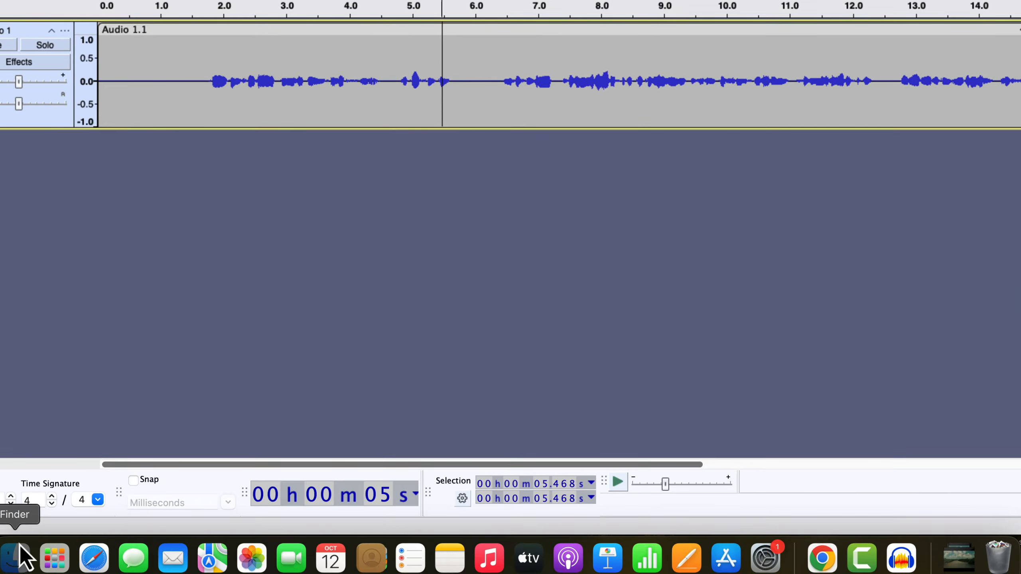
# Step: Switch to Finder and select the Demo Project YouTube.aup3 file in the Desktop's Audacity Projects folder
pyautogui.click(18, 555)
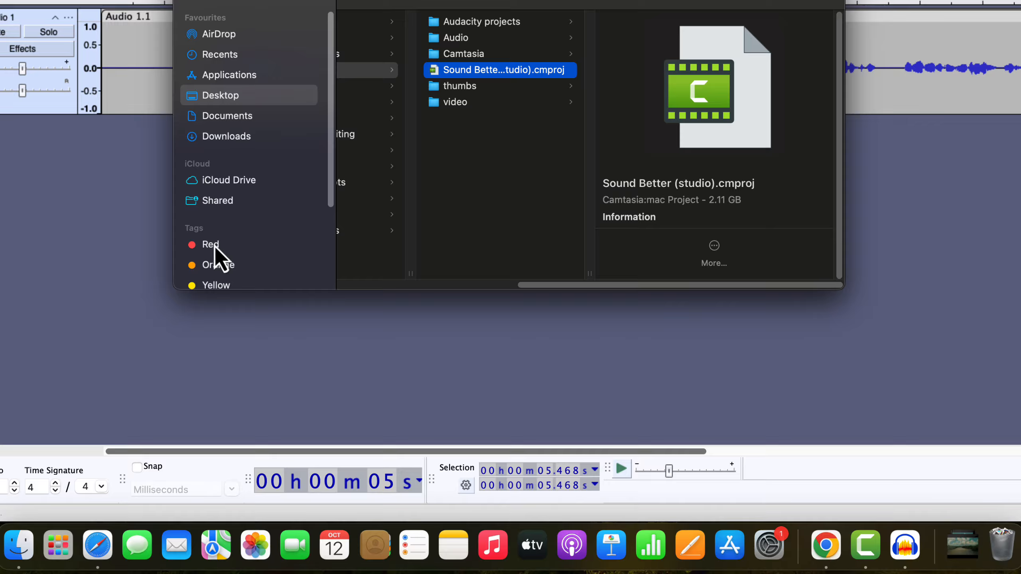
pyautogui.hscroll(-5, 347, 107)
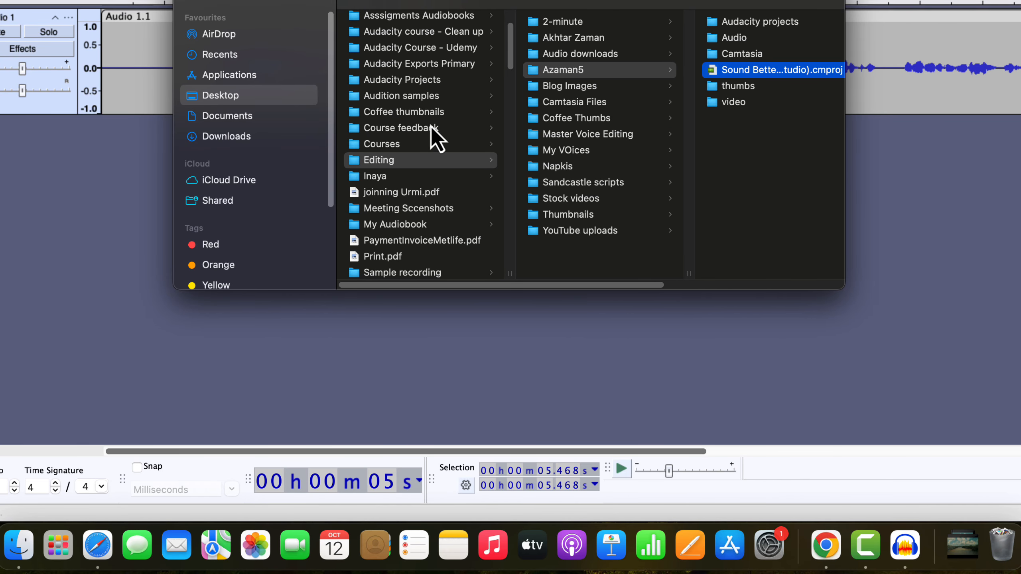
pyautogui.scroll(3, 429, 136)
pyautogui.click(408, 152)
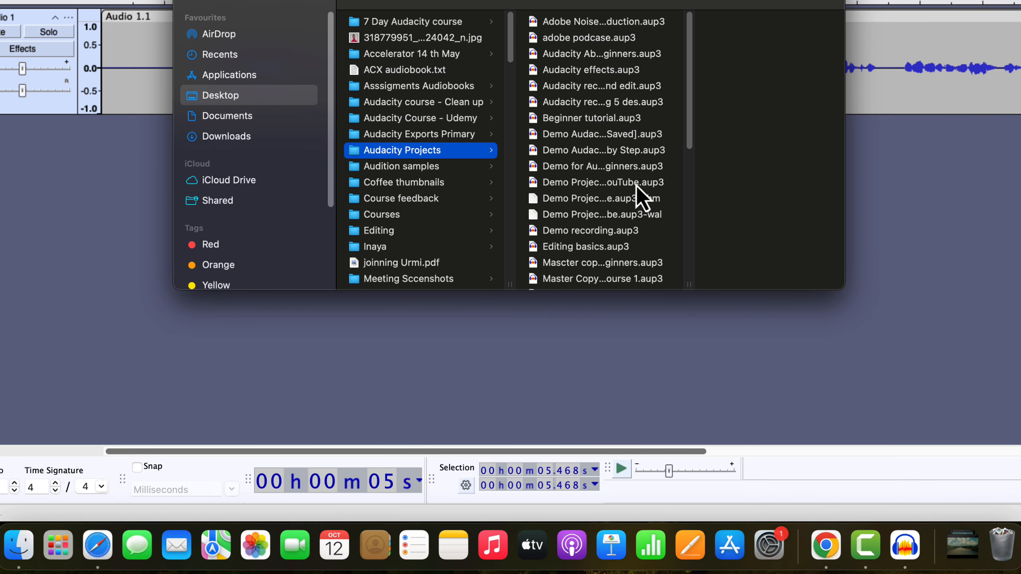
pyautogui.click(617, 183)
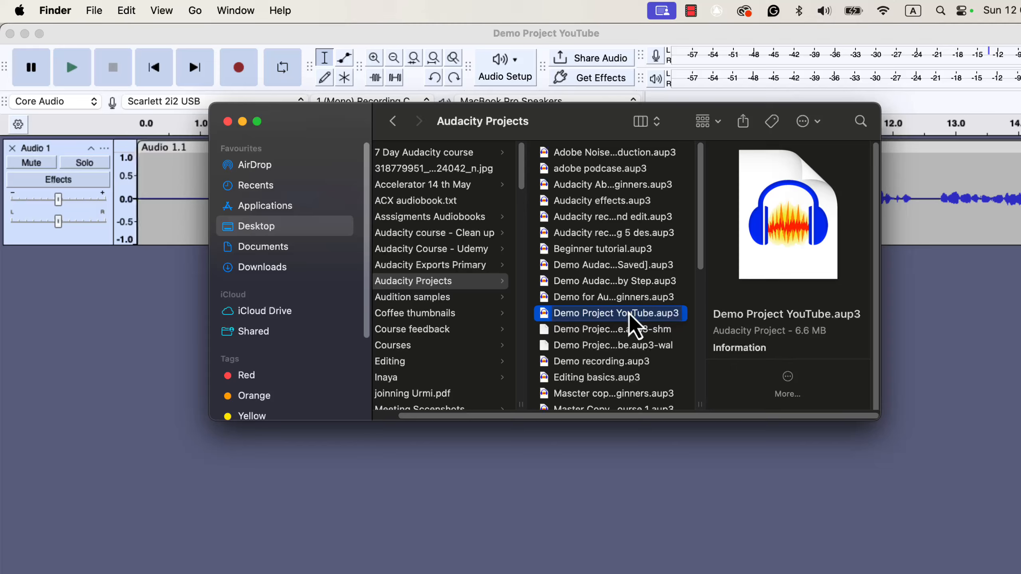
# Step: Close the Demo Project YouTube window and reopen the project in Audacity from its saved file
pyautogui.click(10, 34)
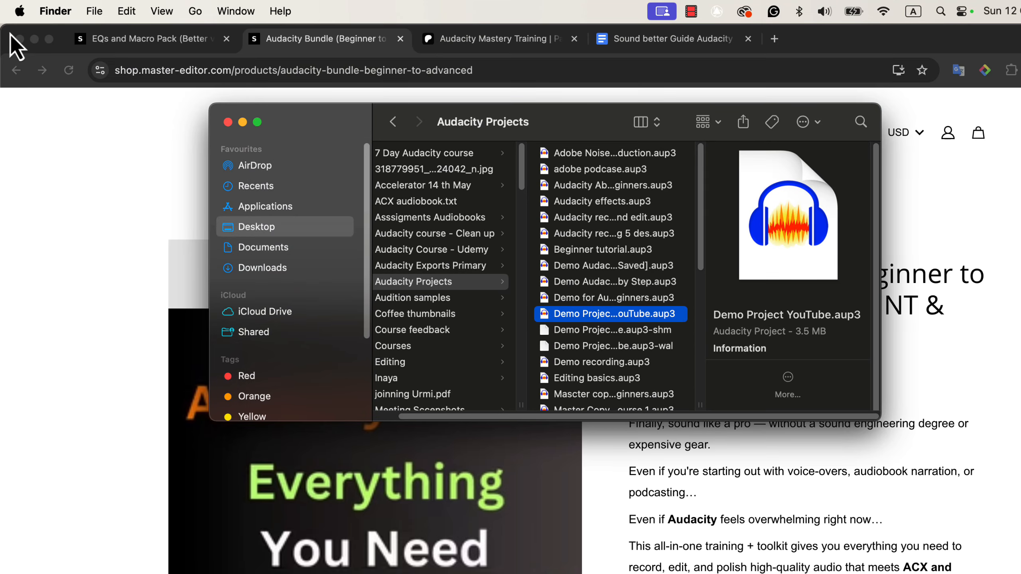
pyautogui.doubleClick(599, 314)
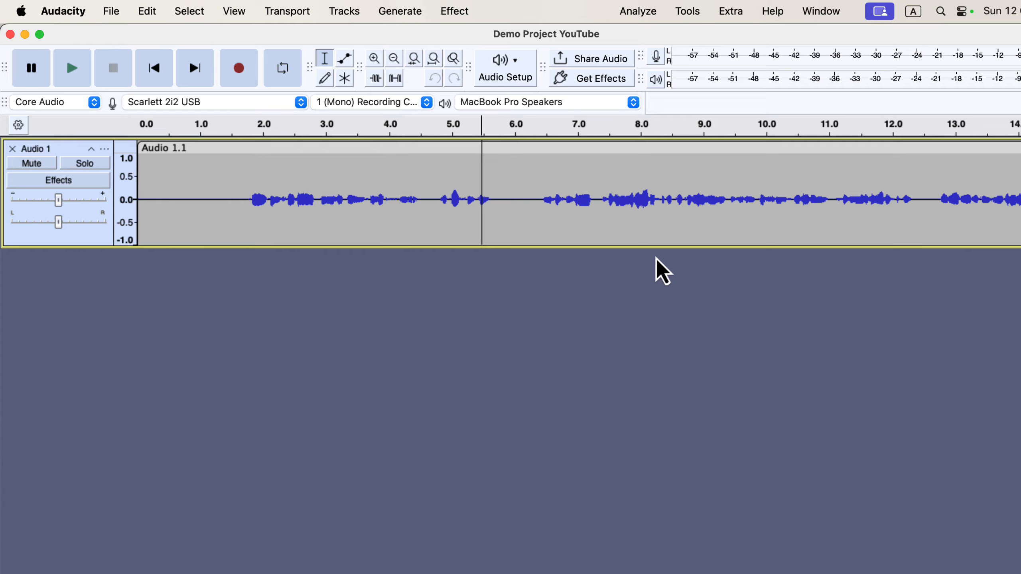
pyautogui.hscroll(10, 656, 259)
pyautogui.hscroll(-10, 656, 259)
# Step: Start exporting the project's audio and set the destination to the Training folder on the Desktop
pyautogui.click(104, 9)
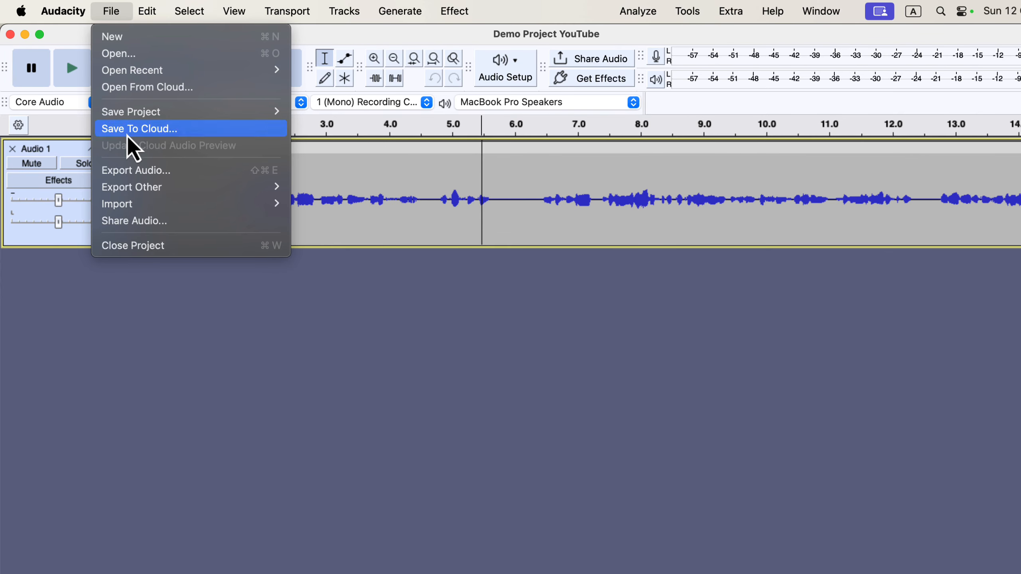
pyautogui.click(207, 171)
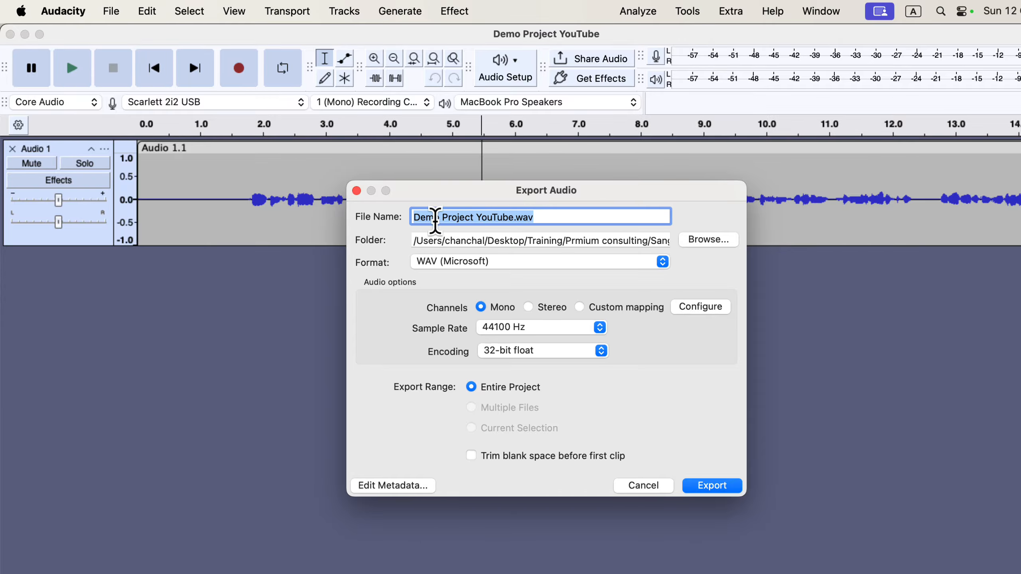
pyautogui.click(708, 240)
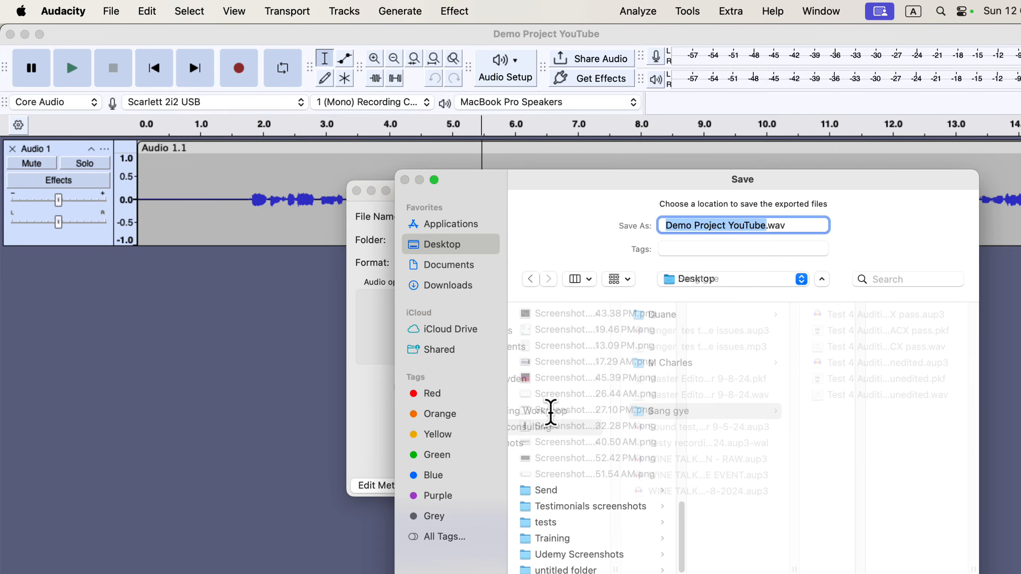
pyautogui.click(563, 538)
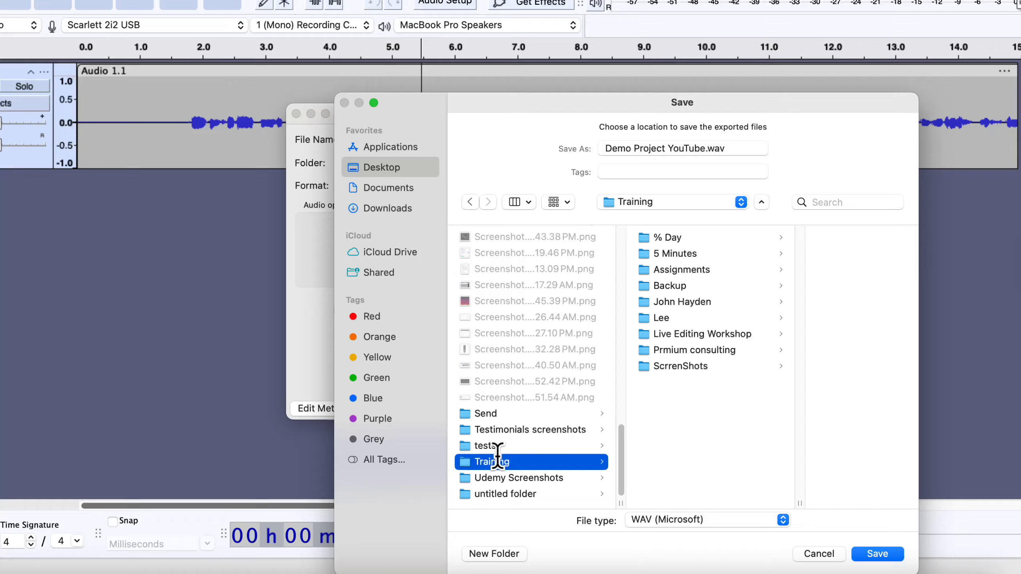
pyautogui.click(877, 554)
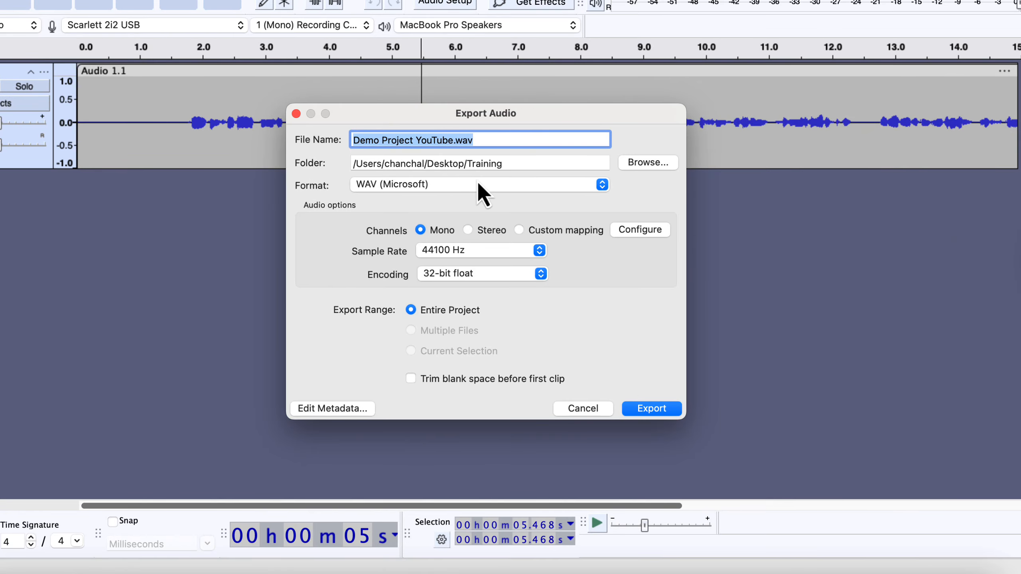
# Step: Try MP3 Files as the export format
pyautogui.click(508, 187)
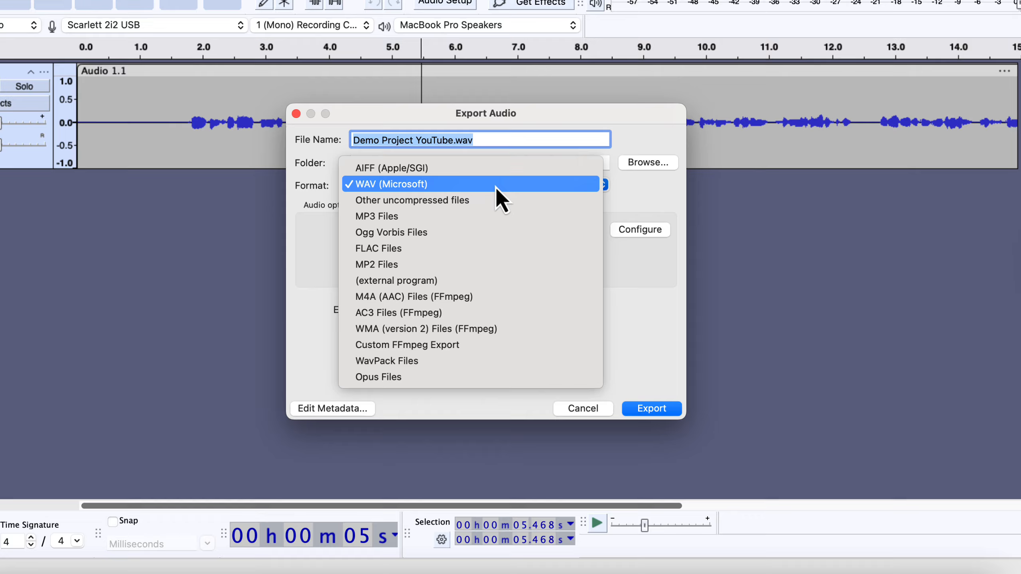
pyautogui.click(474, 217)
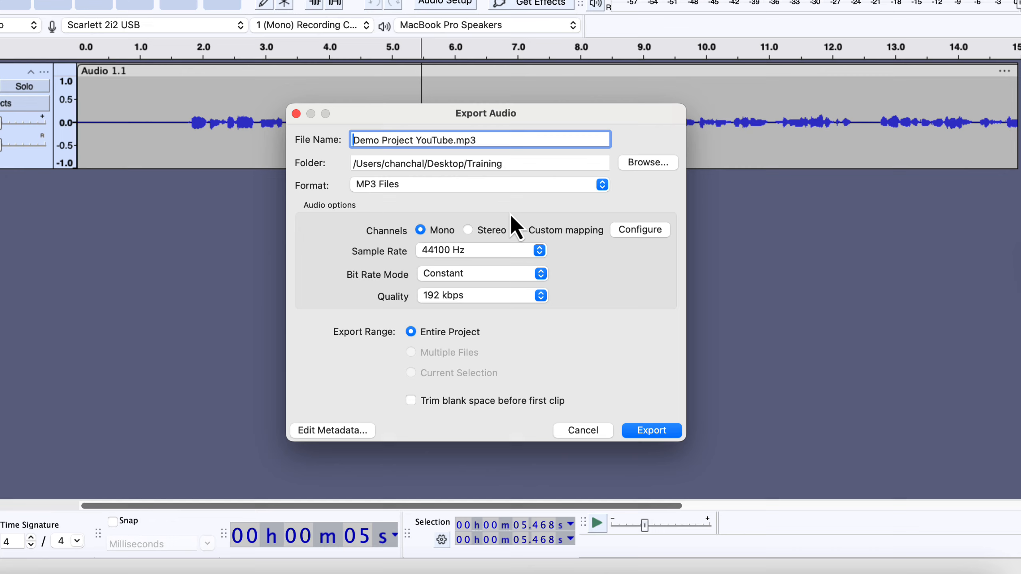
# Step: Set the export format to WAV (Microsoft) and export the entire project as Demo Project YouTube.wav
pyautogui.click(503, 185)
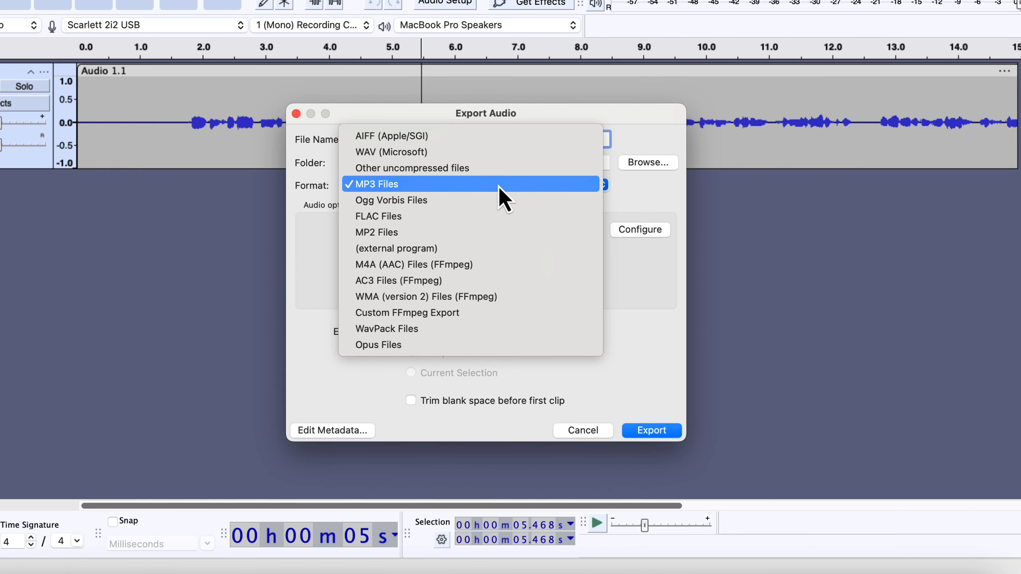
pyautogui.click(506, 156)
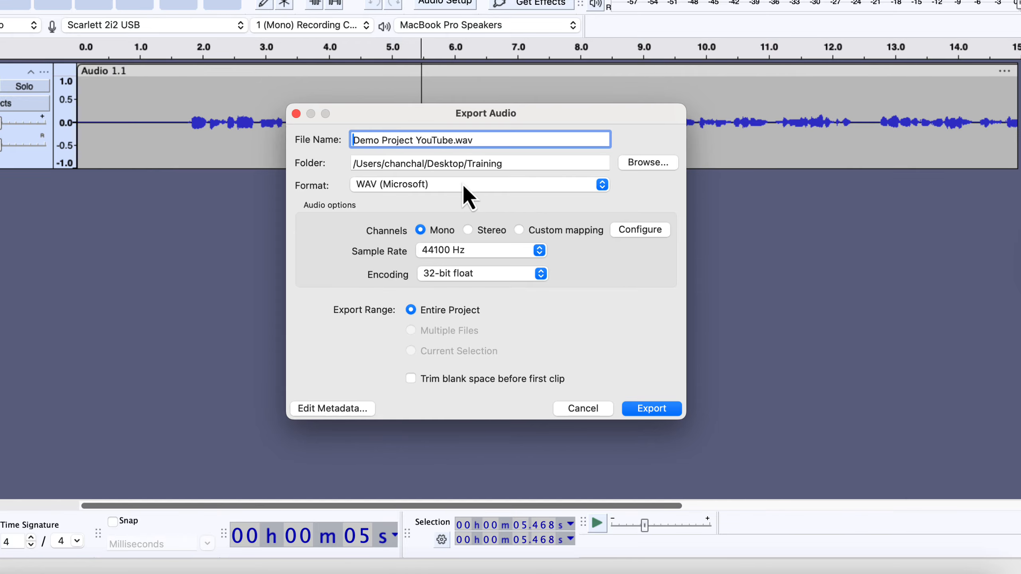
pyautogui.click(655, 410)
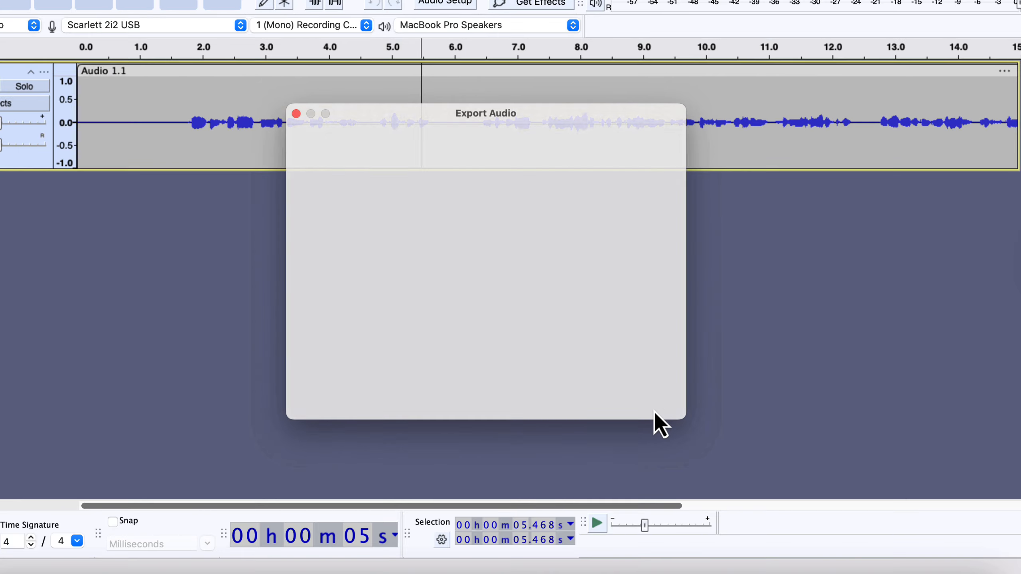
# Step: Switch to Finder and open the Desktop's Training folder to check for the exported WAV file
pyautogui.click(18, 545)
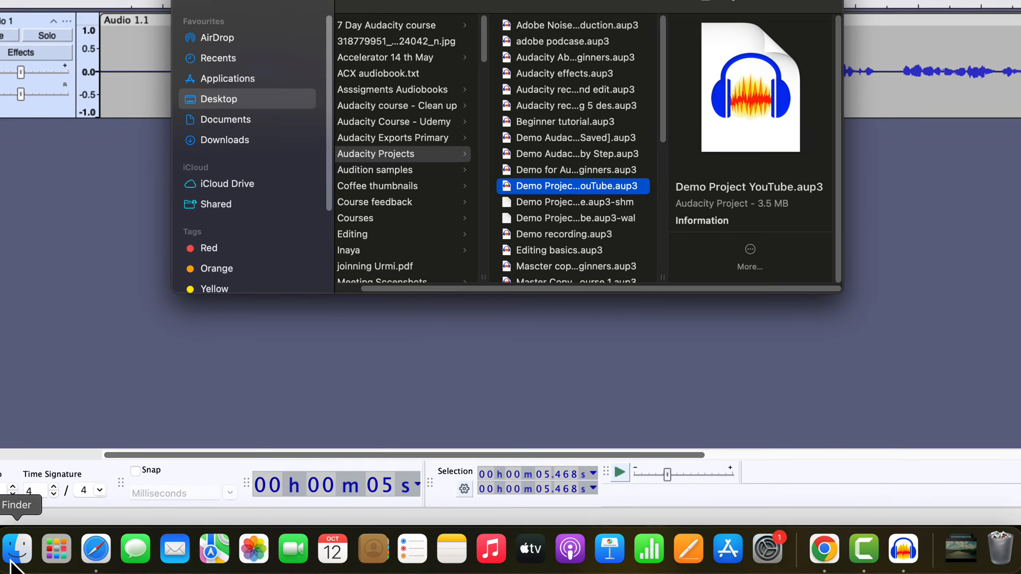
pyautogui.hscroll(-2, 412, 221)
pyautogui.scroll(-15, 414, 219)
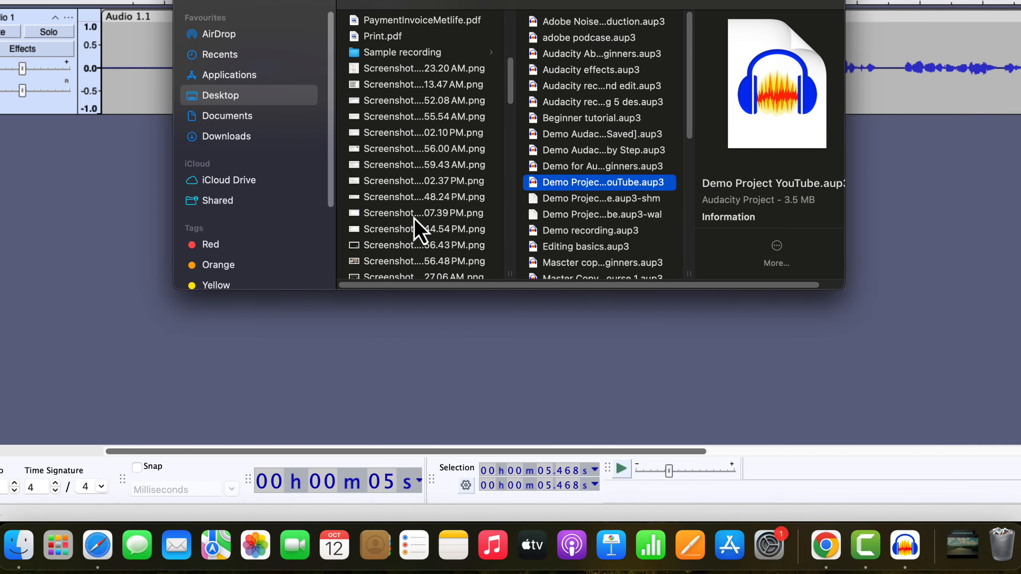
pyautogui.click(401, 237)
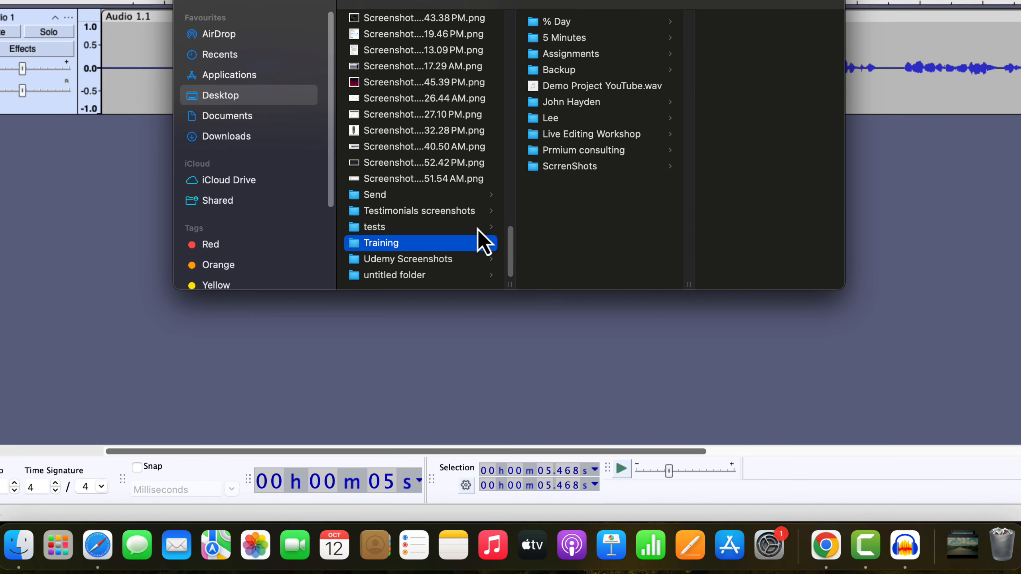